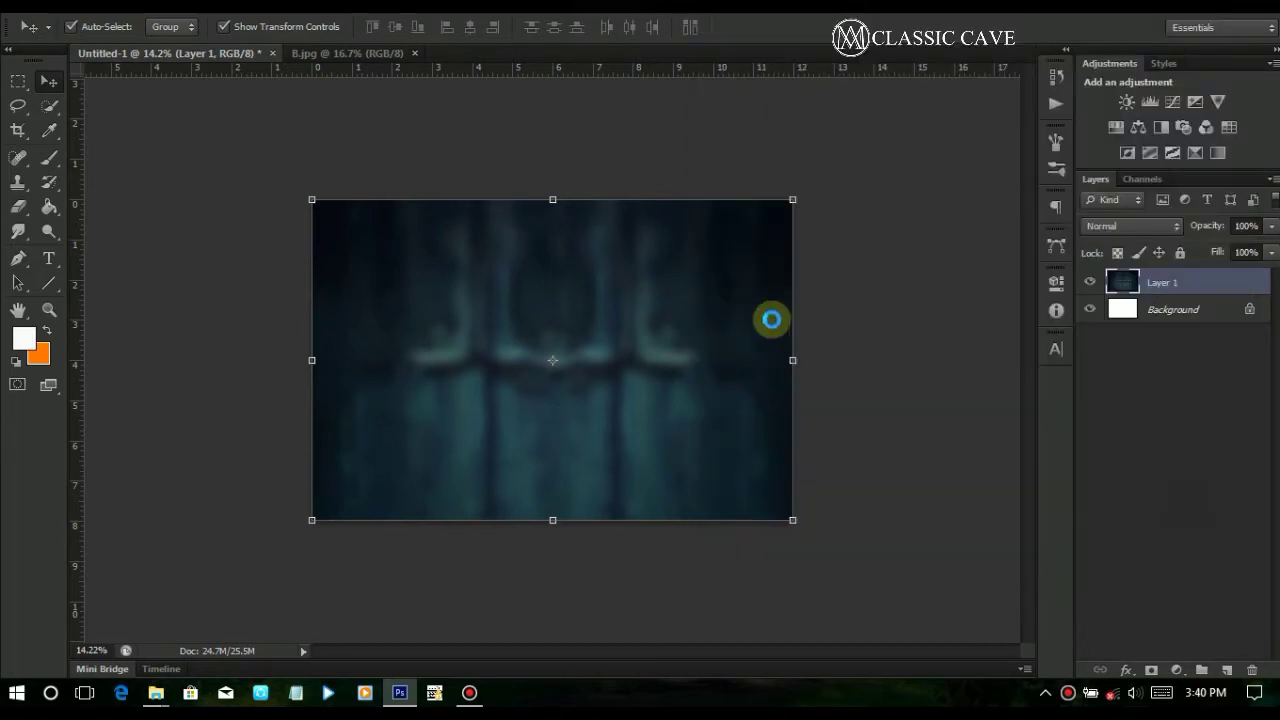
Place the boy cutout from A.png at the centre of the Untitled-1 background and scale it to about 90%
drag(580, 352, 626, 310)
mouse_move(692, 217)
mouse_down()
mouse_move(677, 226)
mouse_move(686, 231)
mouse_up()
drag(621, 302, 558, 318)
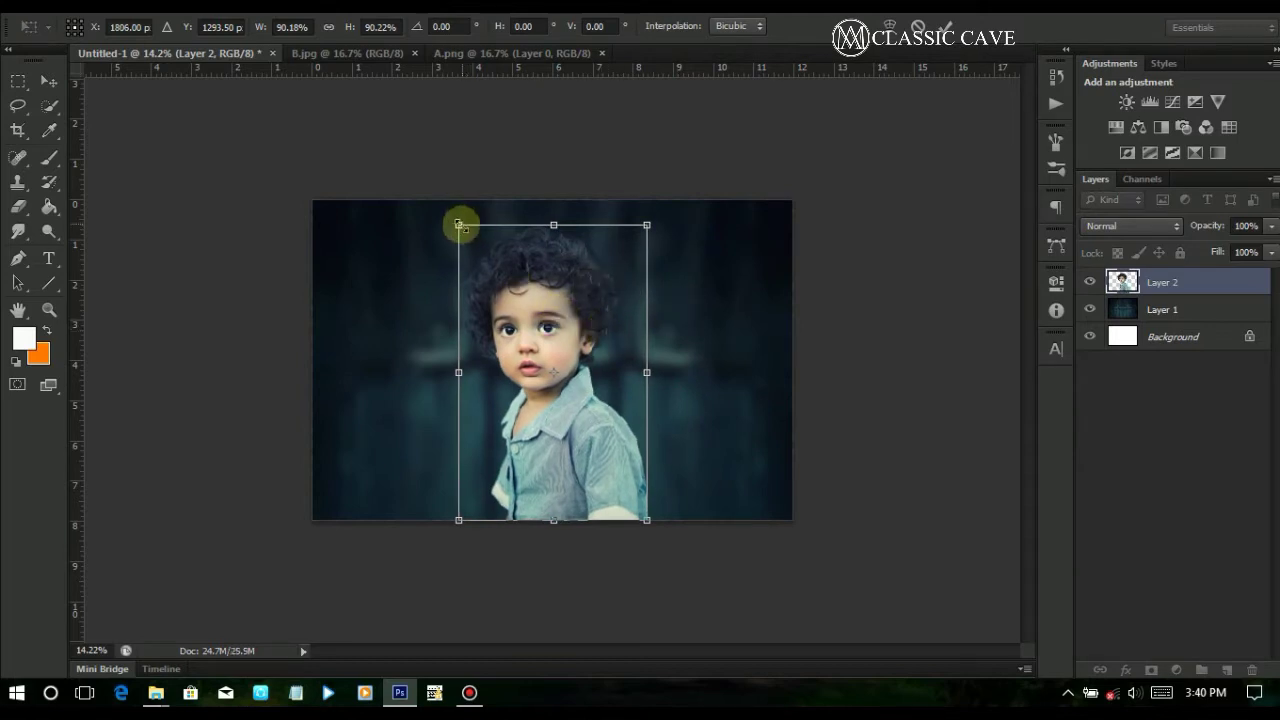
click(935, 390)
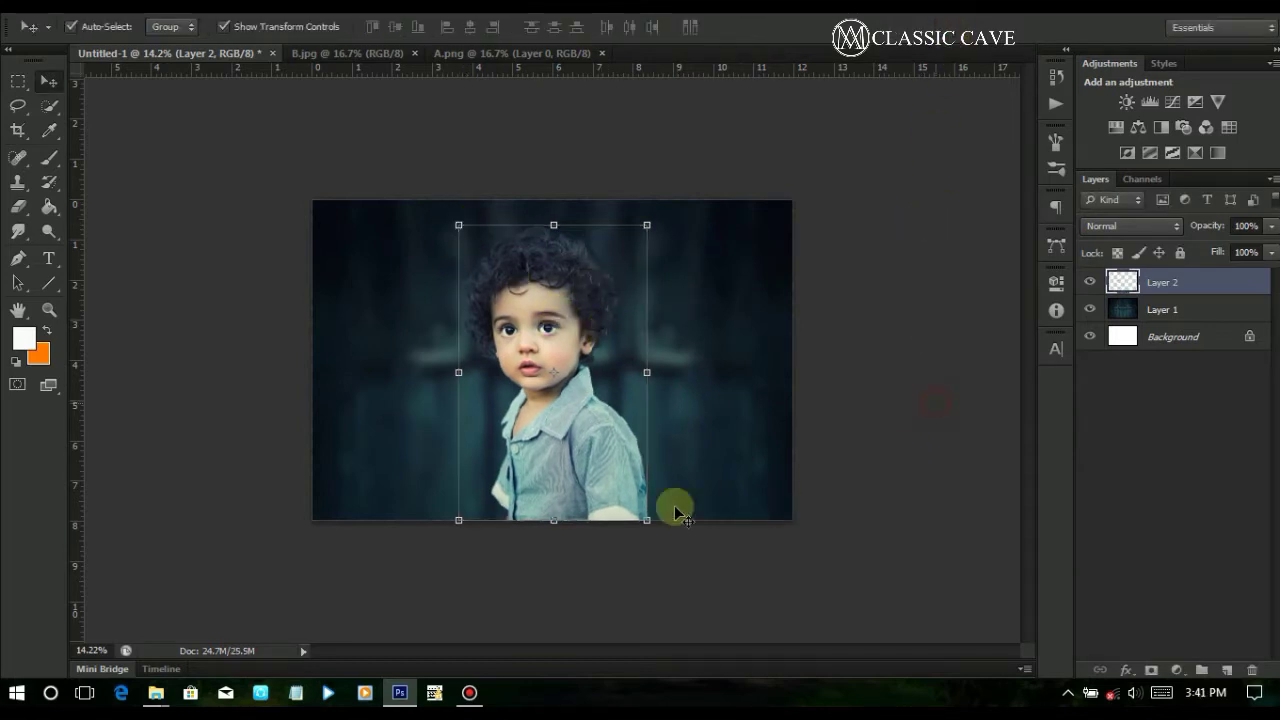
Add a layer mask to the boy's layer
key(ctrl+plus)
key(ctrl+plus)
scroll(589, 308, down, 1)
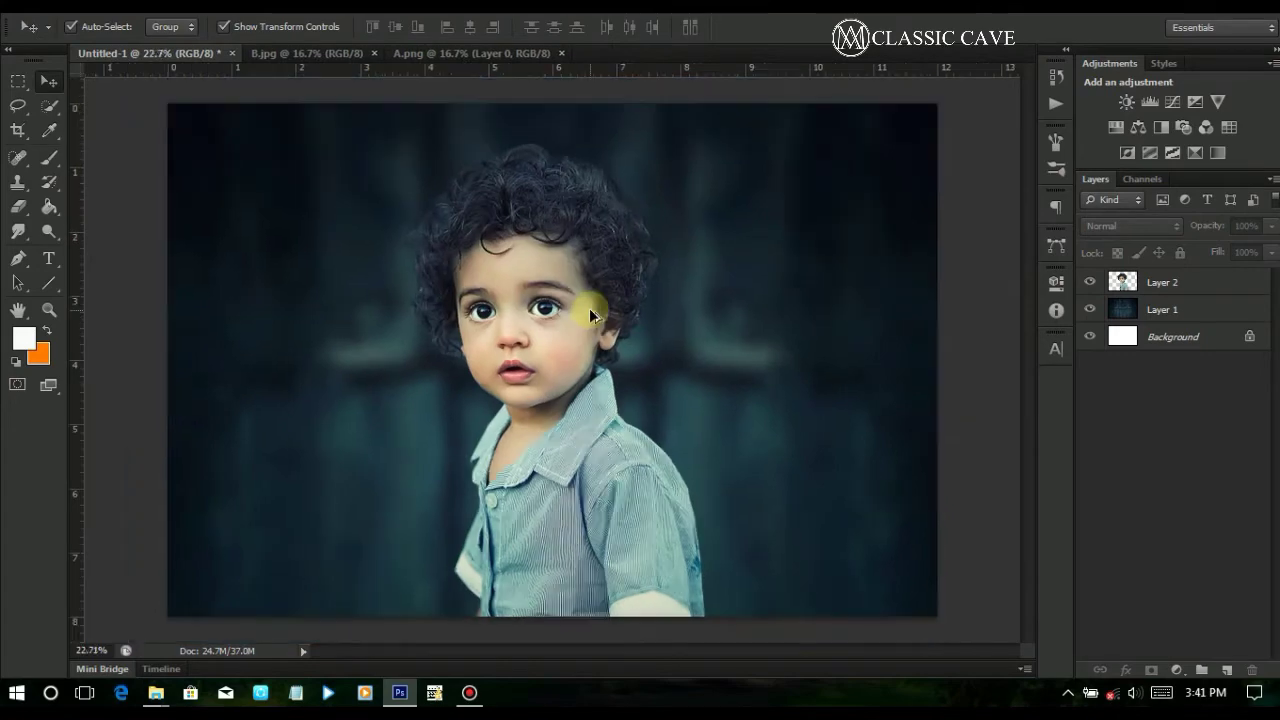
scroll(543, 232, up, 2)
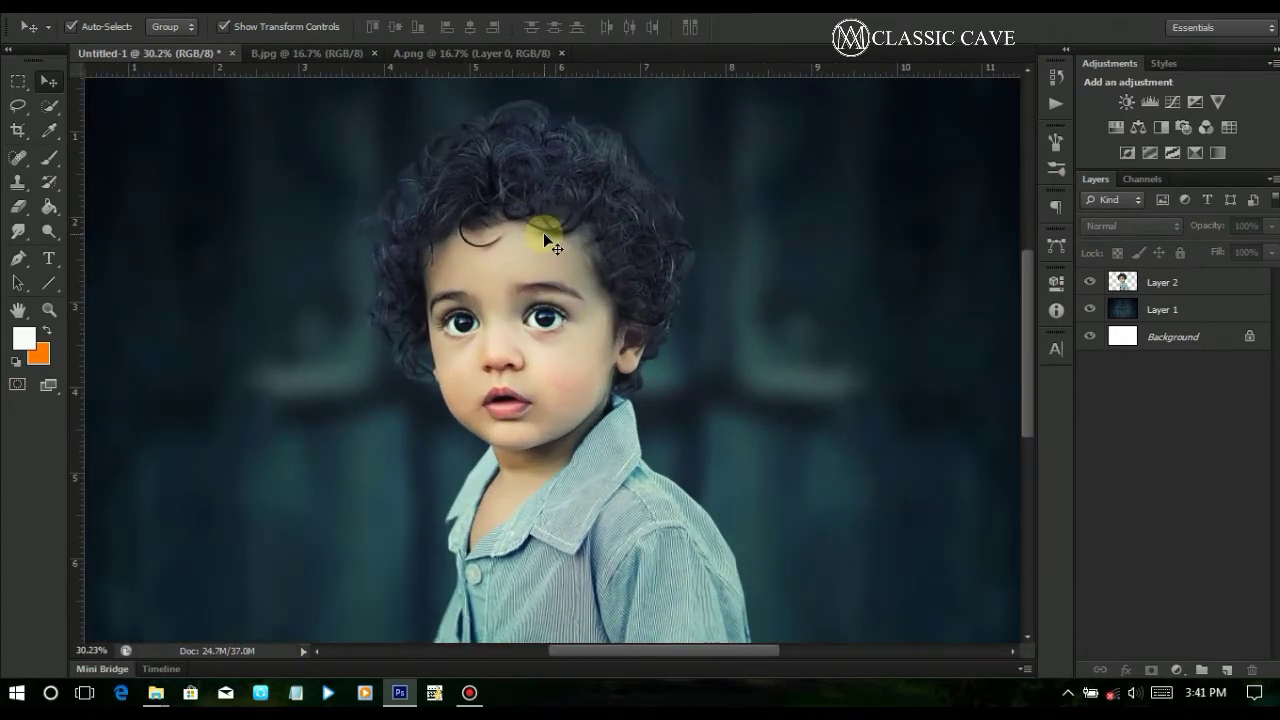
click(570, 245)
click(1151, 669)
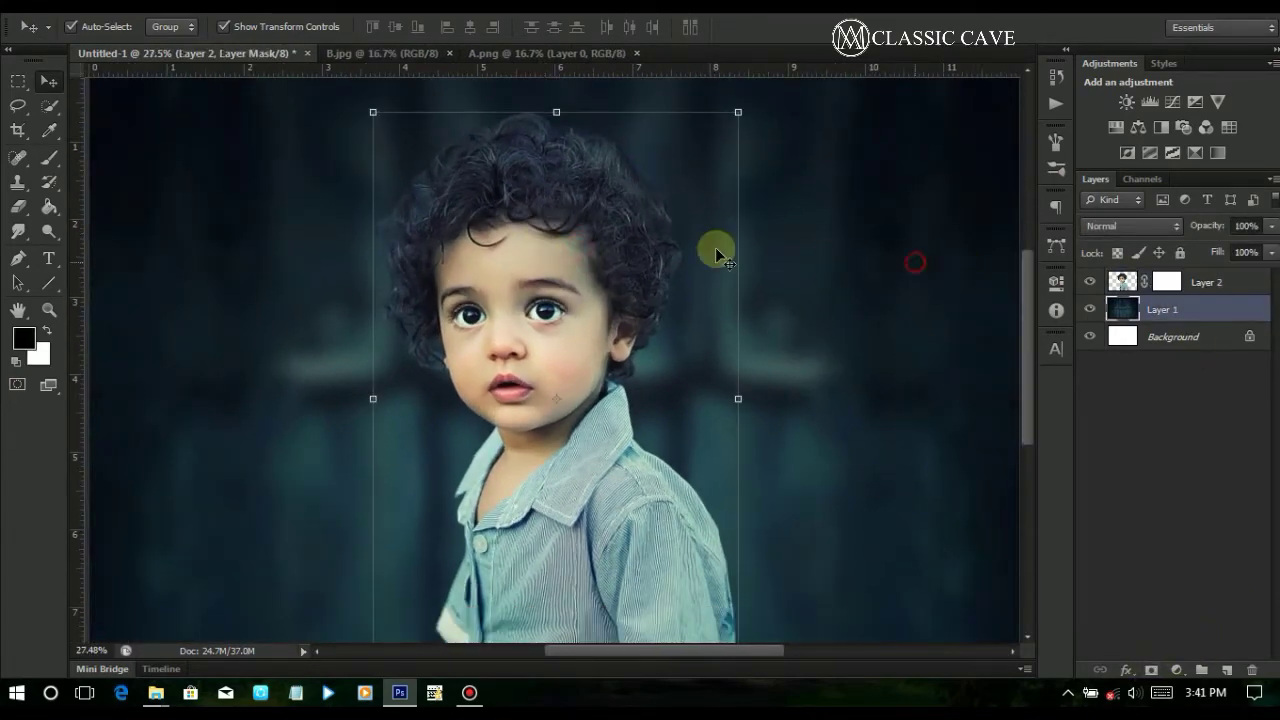
Paint the mask along the right edge of the boy's hair with a black brush at 38% opacity, size 80
scroll(614, 206, up, 3)
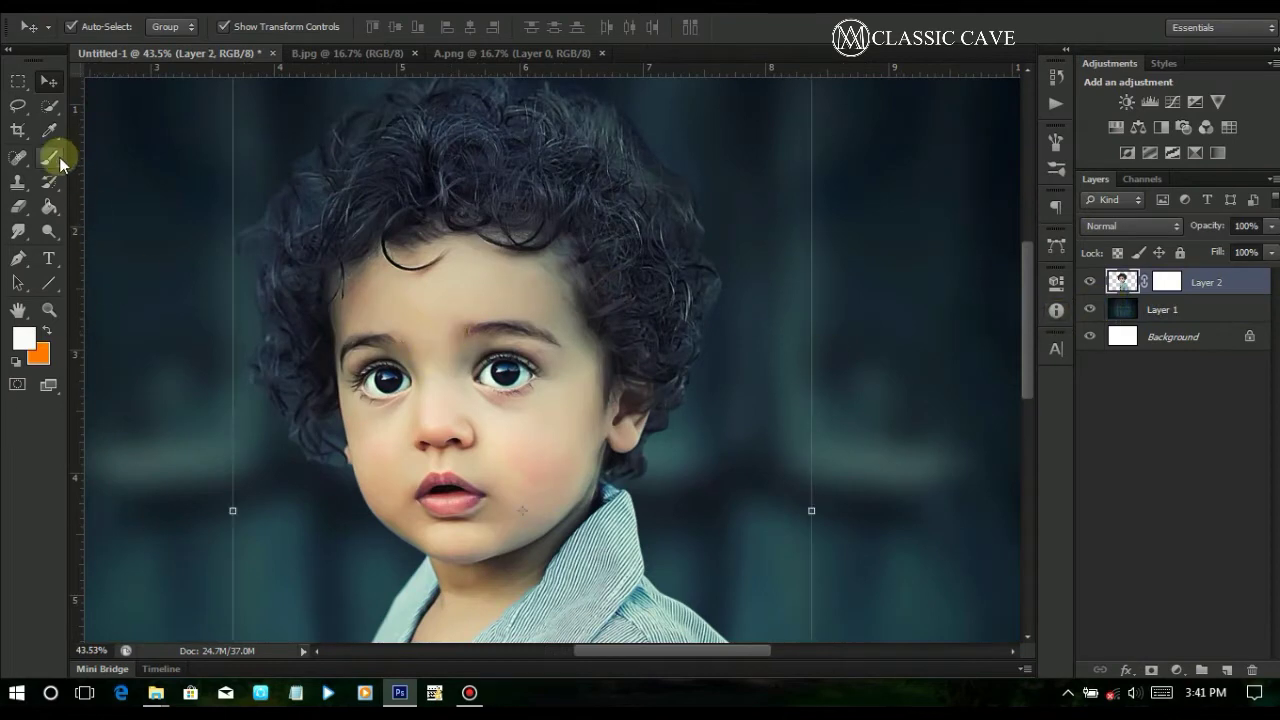
click(49, 157)
click(15, 361)
click(1166, 281)
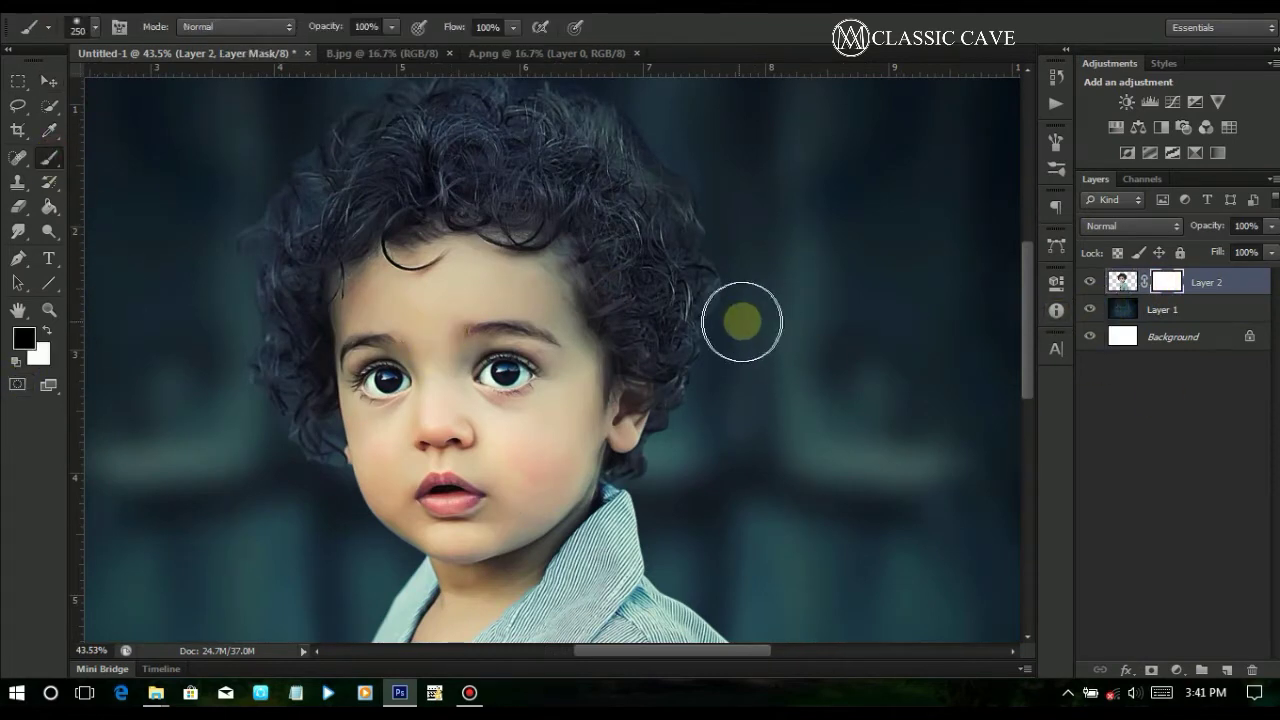
scroll(729, 309, up, 1)
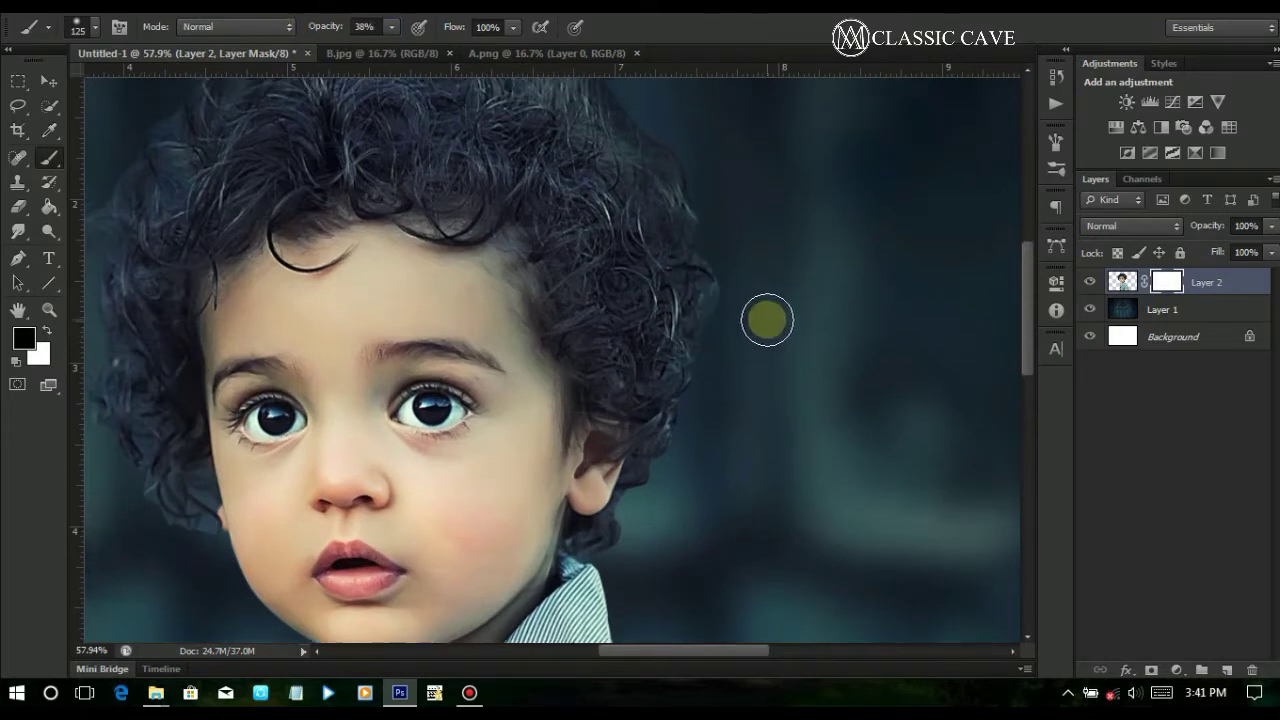
scroll(767, 320, up, 2)
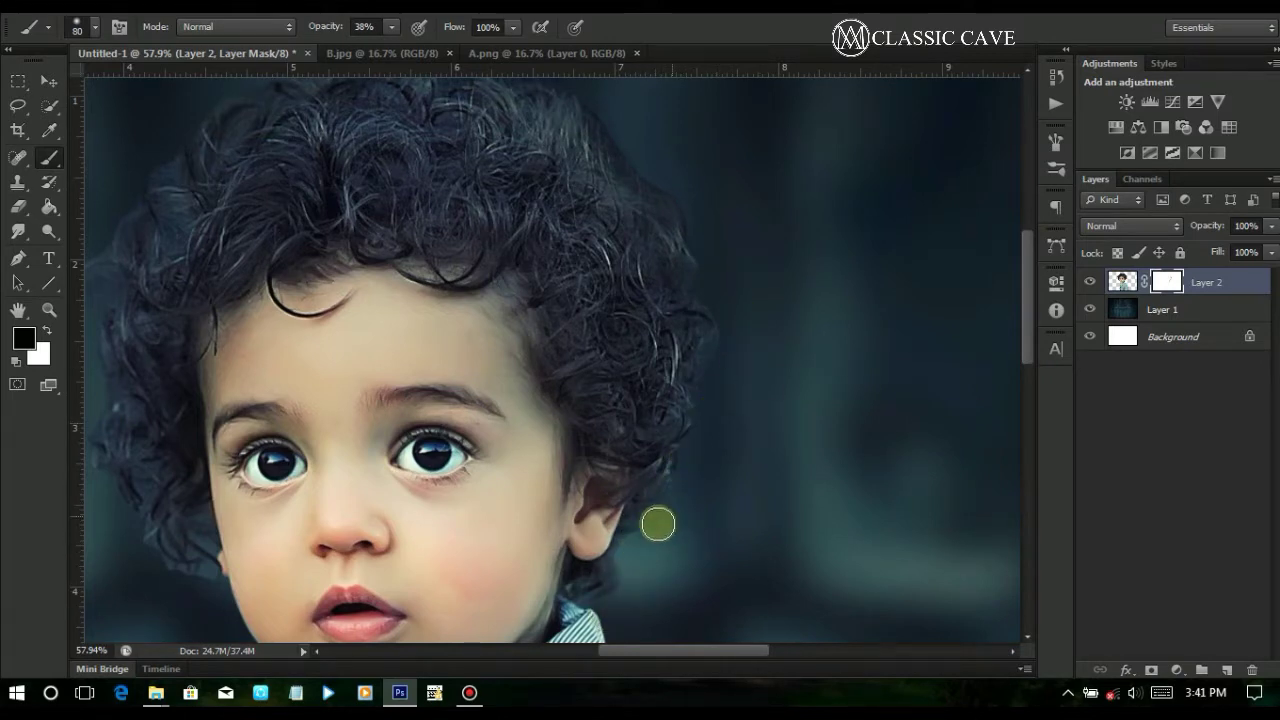
Soften the top and left edges of the boy's hair by painting black on the layer mask
scroll(708, 356, up, 2)
scroll(690, 318, up, 2)
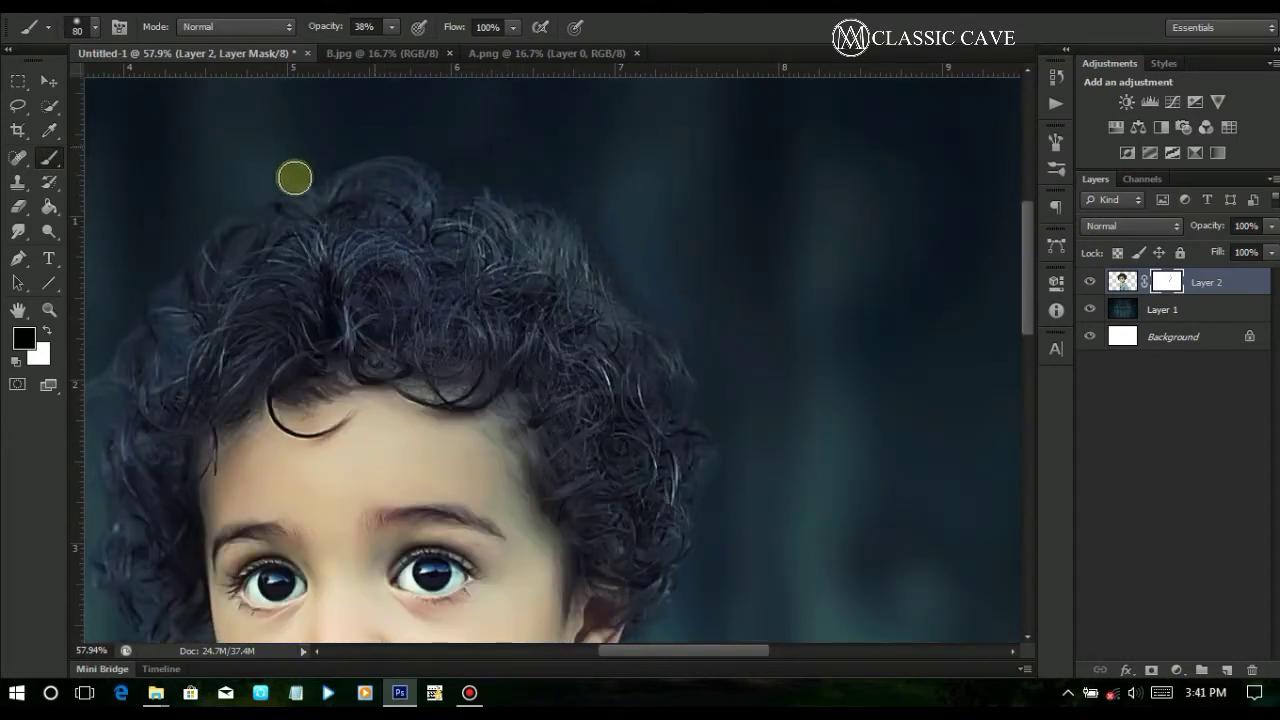
drag(751, 650, 706, 650)
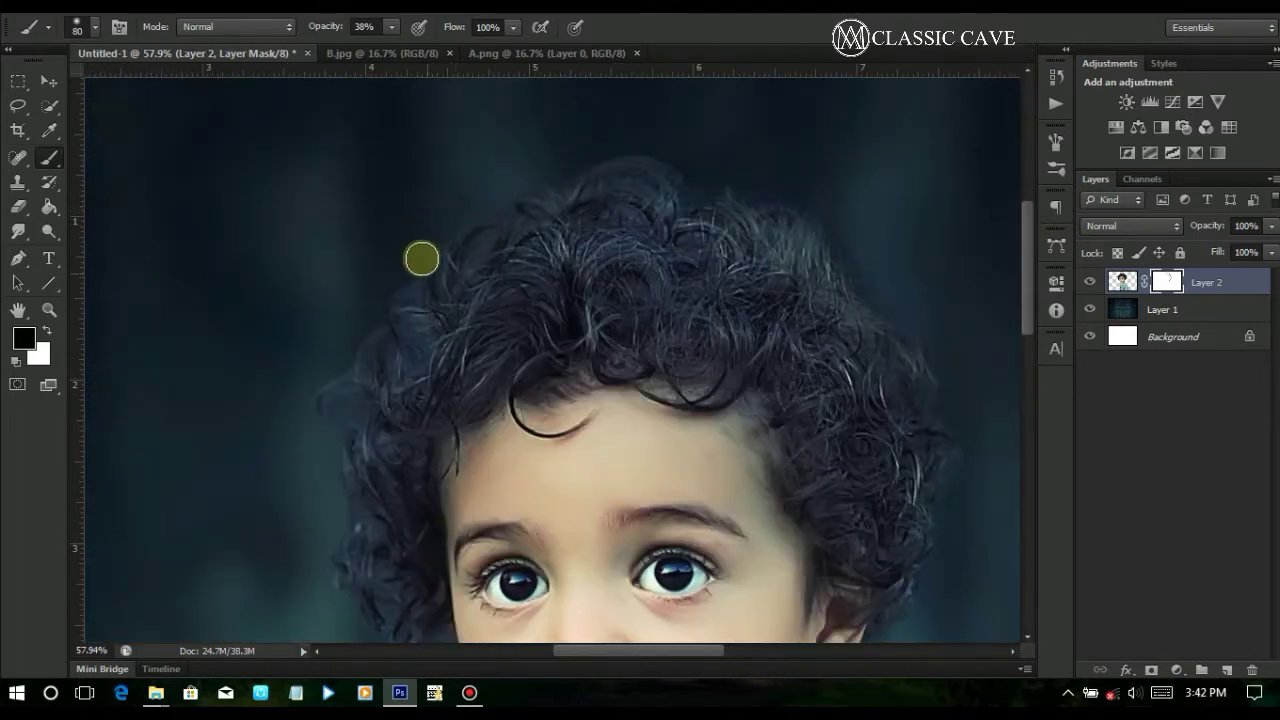
scroll(371, 272, down, 1)
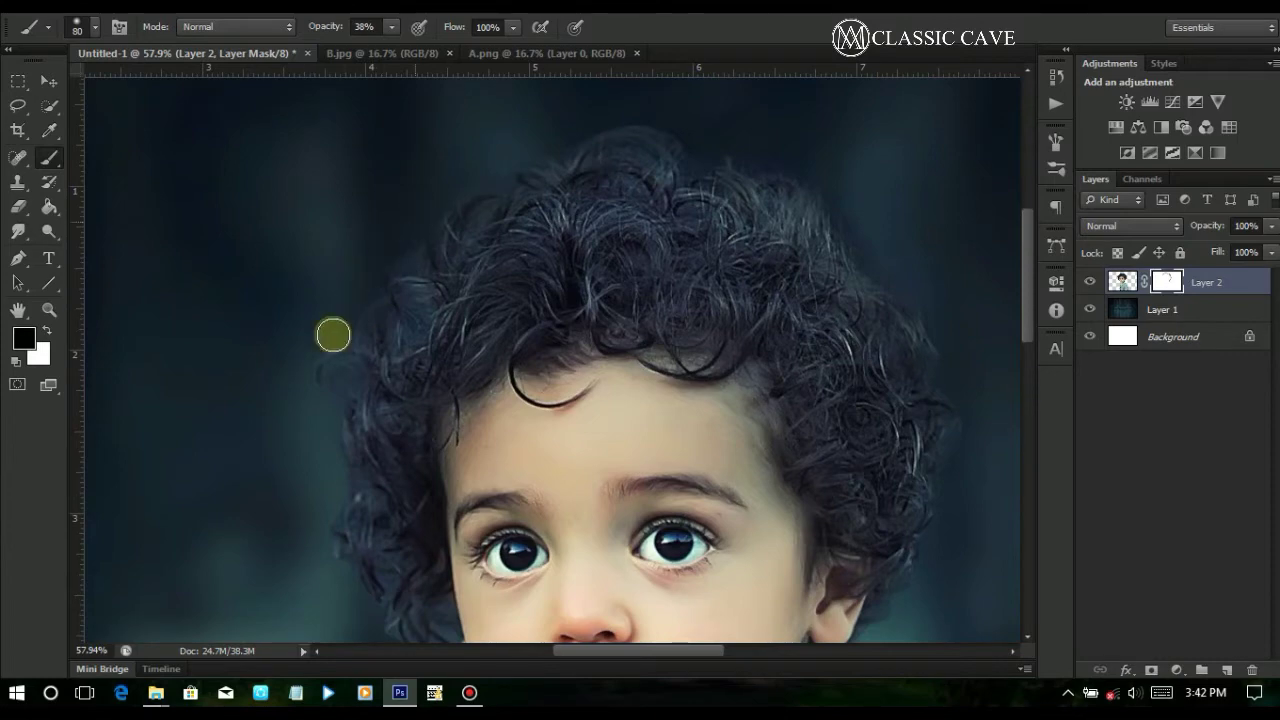
scroll(349, 348, down, 3)
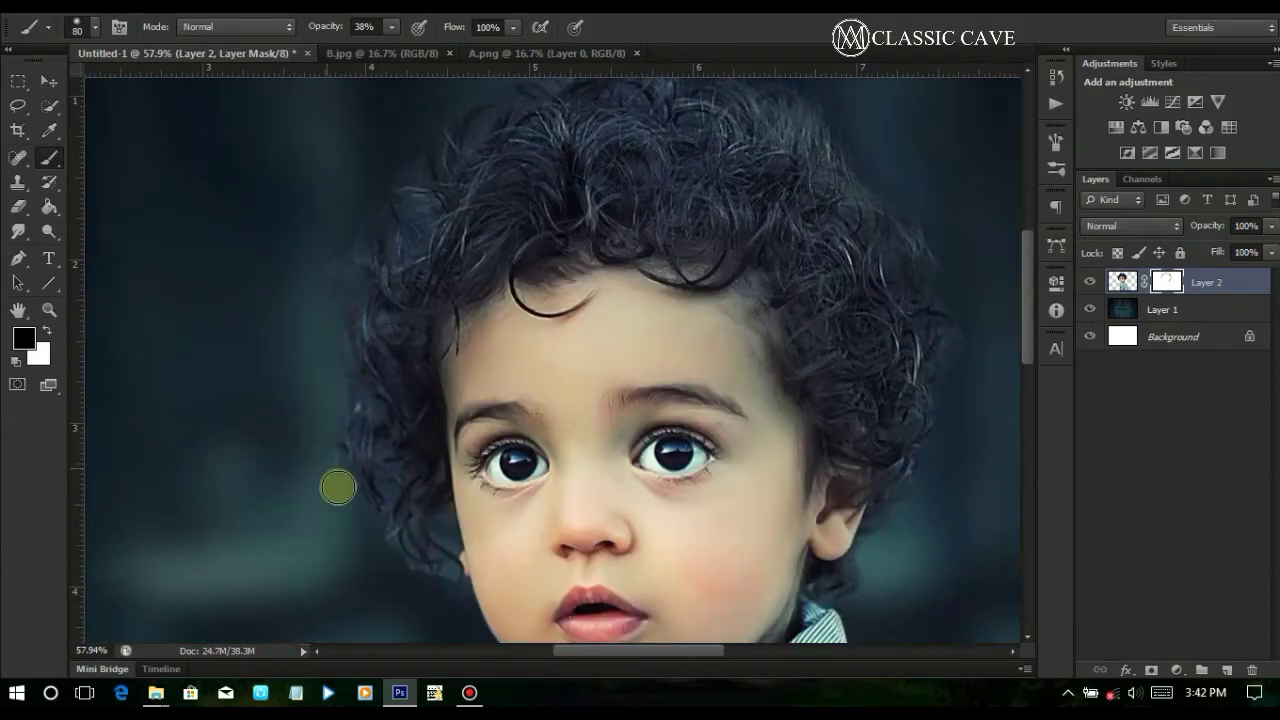
scroll(349, 499, down, 2)
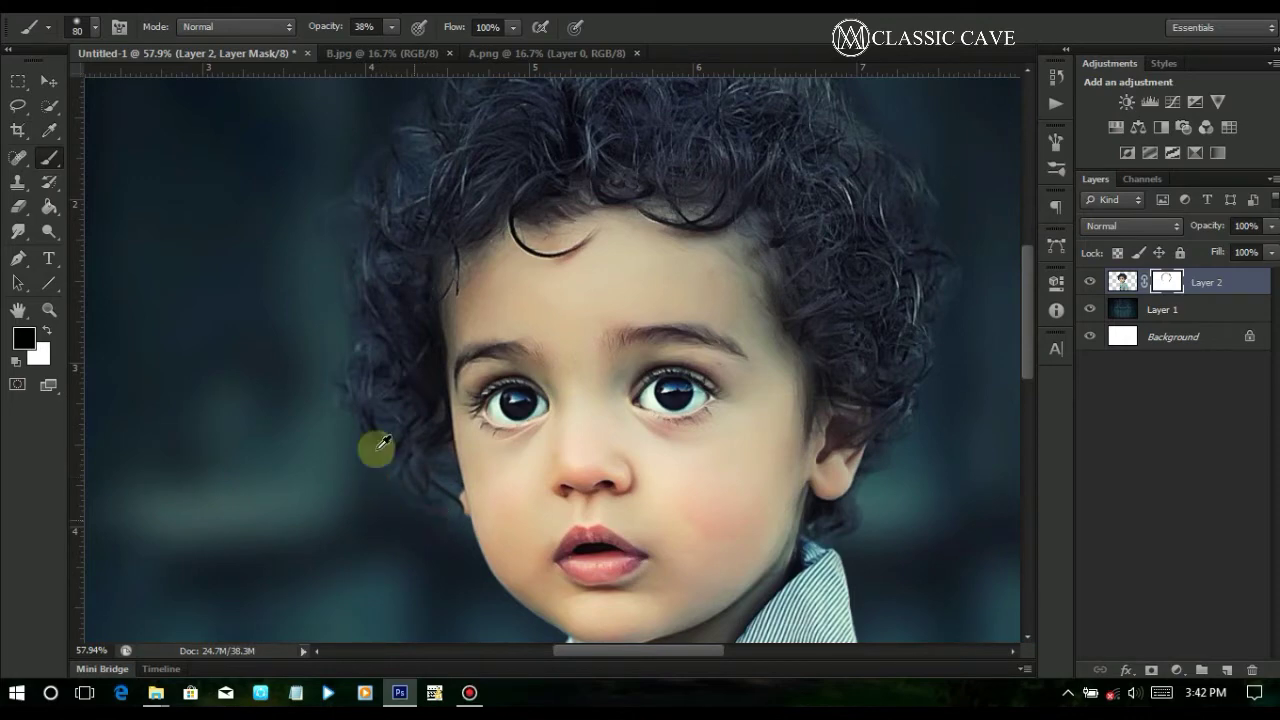
scroll(376, 450, down, 5)
click(46, 79)
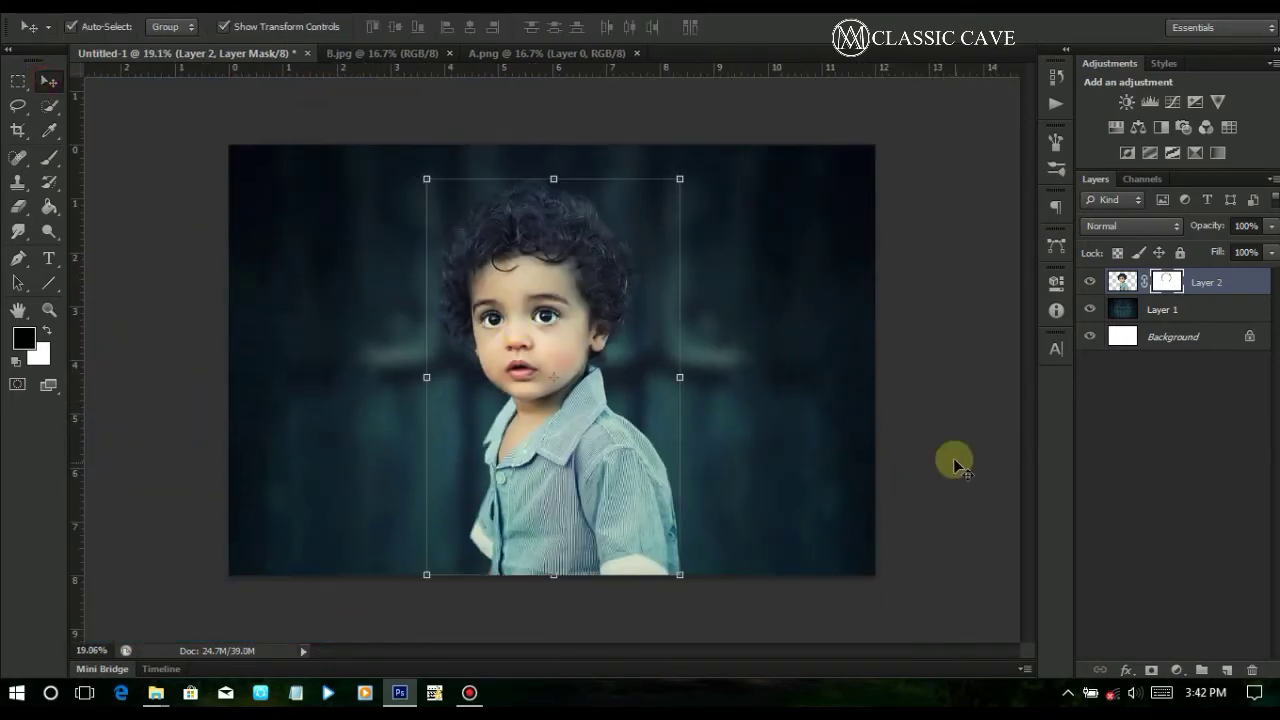
Add a Levels adjustment above the boy's layer with input levels 16, 0.84 and 236
click(953, 458)
click(873, 450)
click(1206, 287)
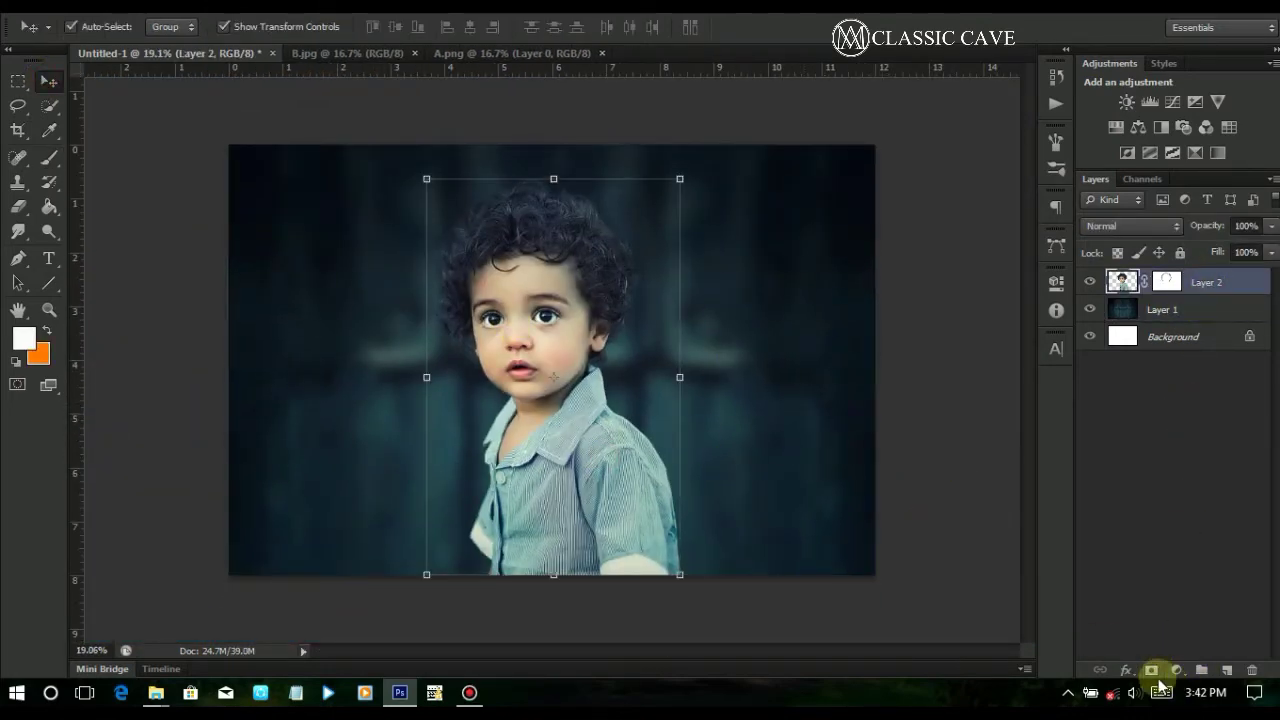
click(1176, 670)
click(1128, 356)
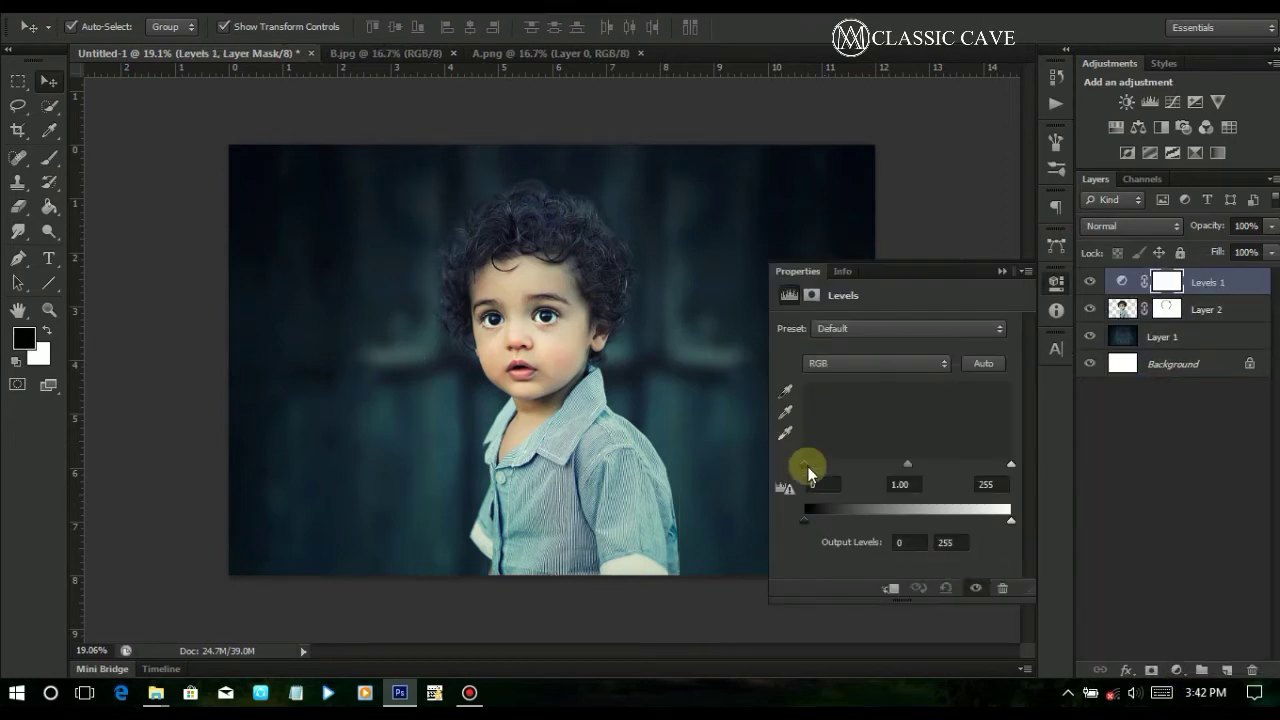
drag(808, 468, 813, 468)
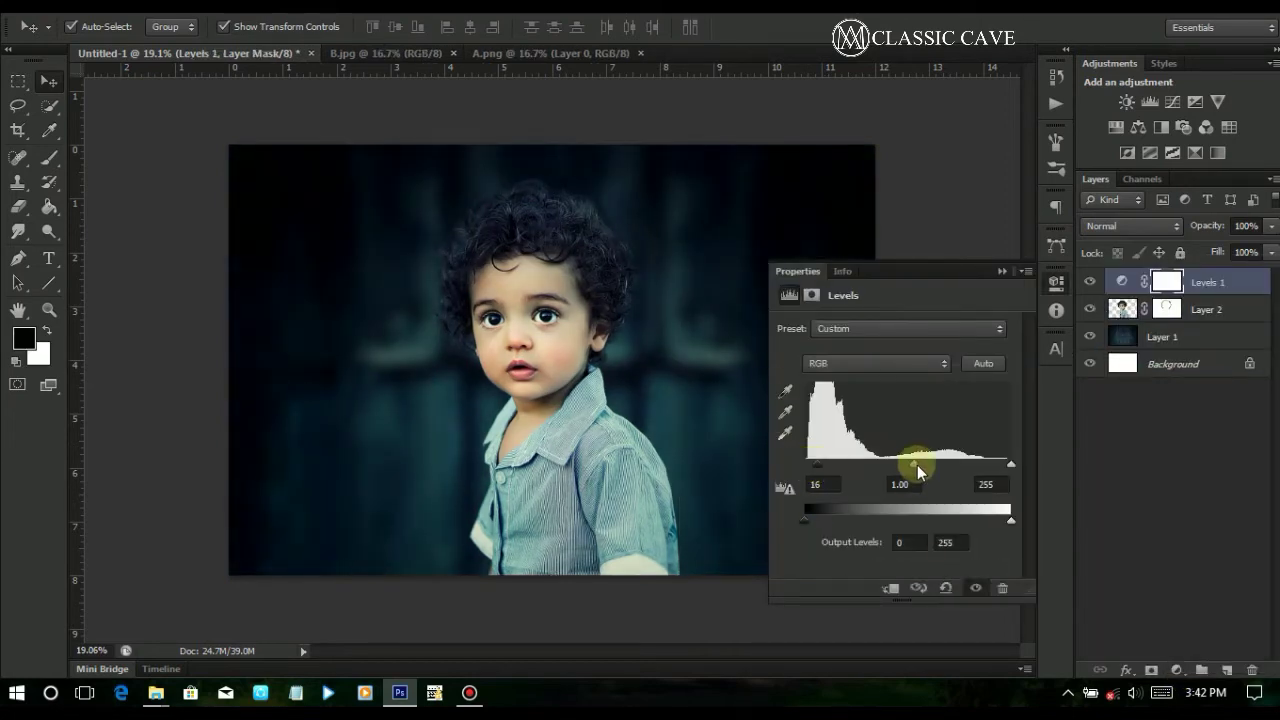
drag(919, 471, 927, 471)
drag(1010, 471, 997, 471)
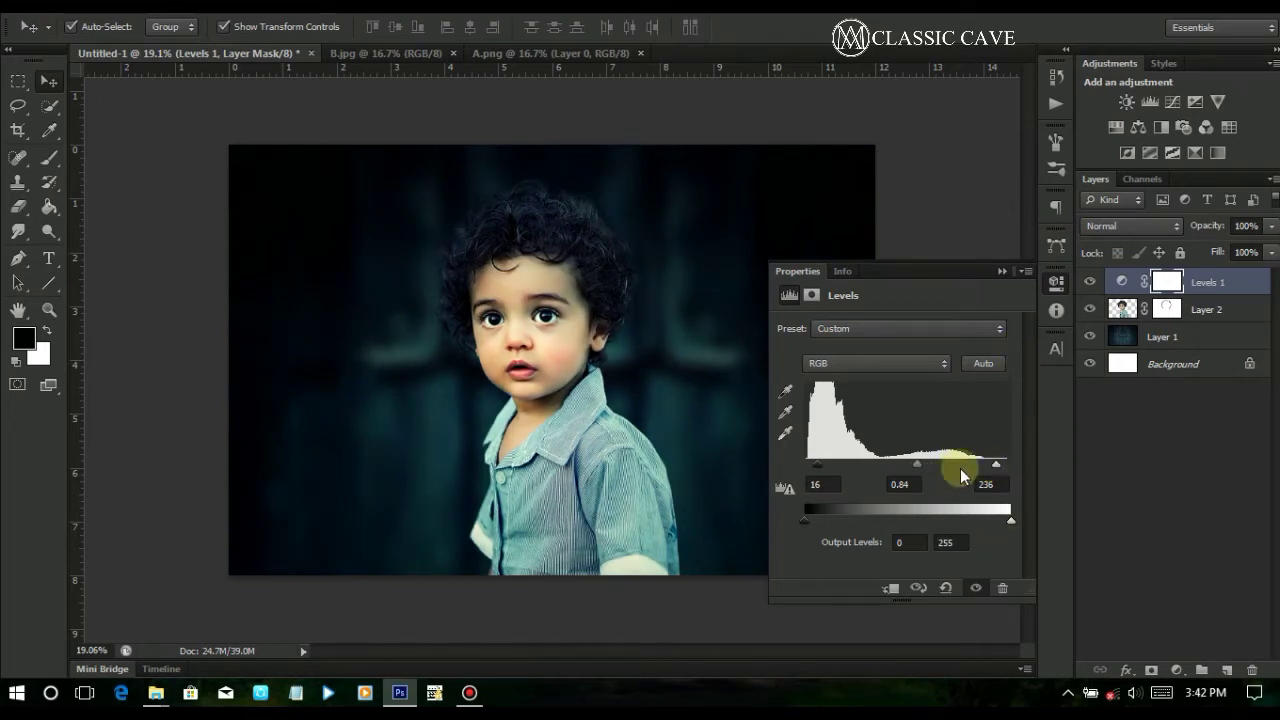
click(1001, 272)
Add a black Solid Color fill layer above the Levels adjustment and lower its opacity to 54%
click(1177, 670)
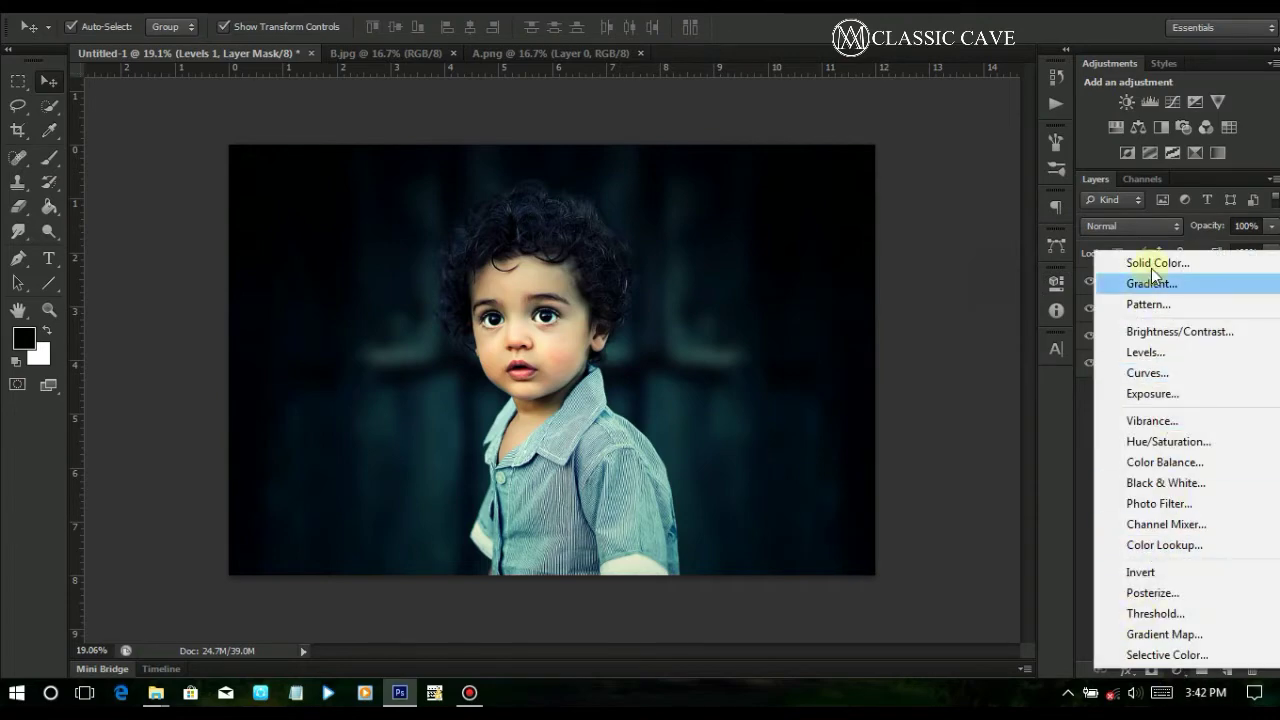
click(1152, 261)
click(972, 398)
click(1214, 150)
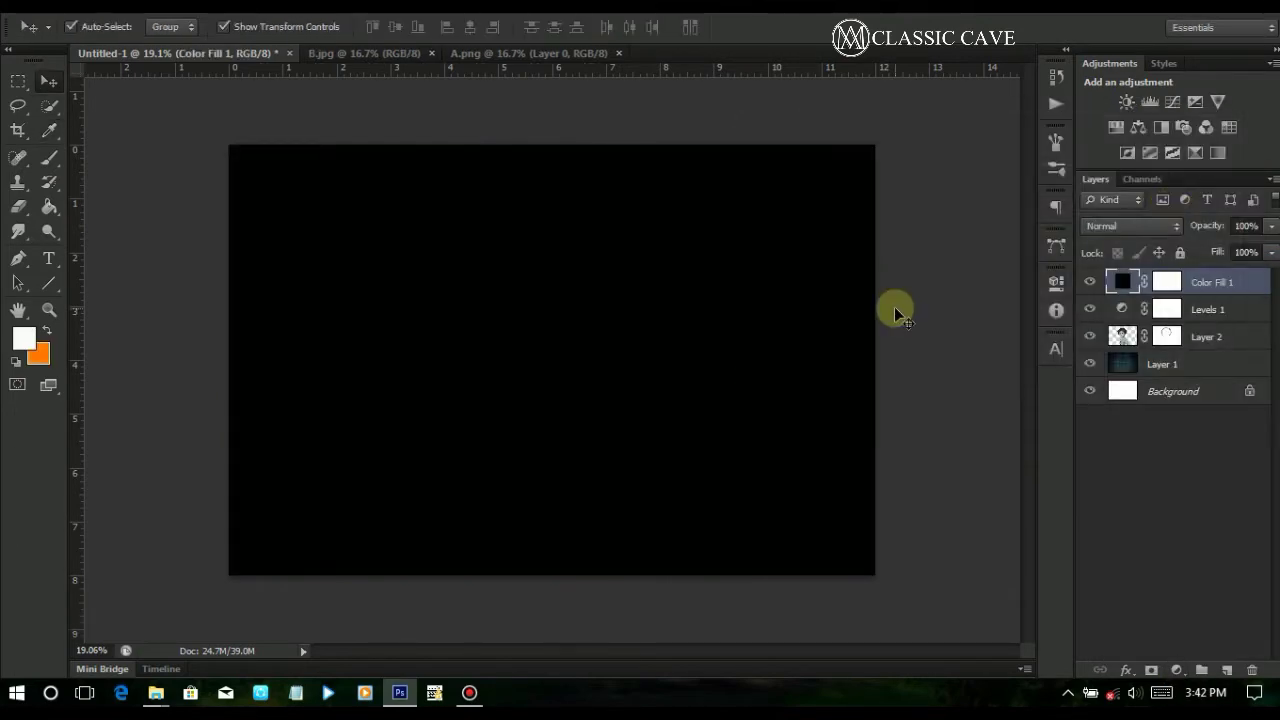
click(1170, 283)
click(1122, 281)
drag(1217, 228, 1170, 228)
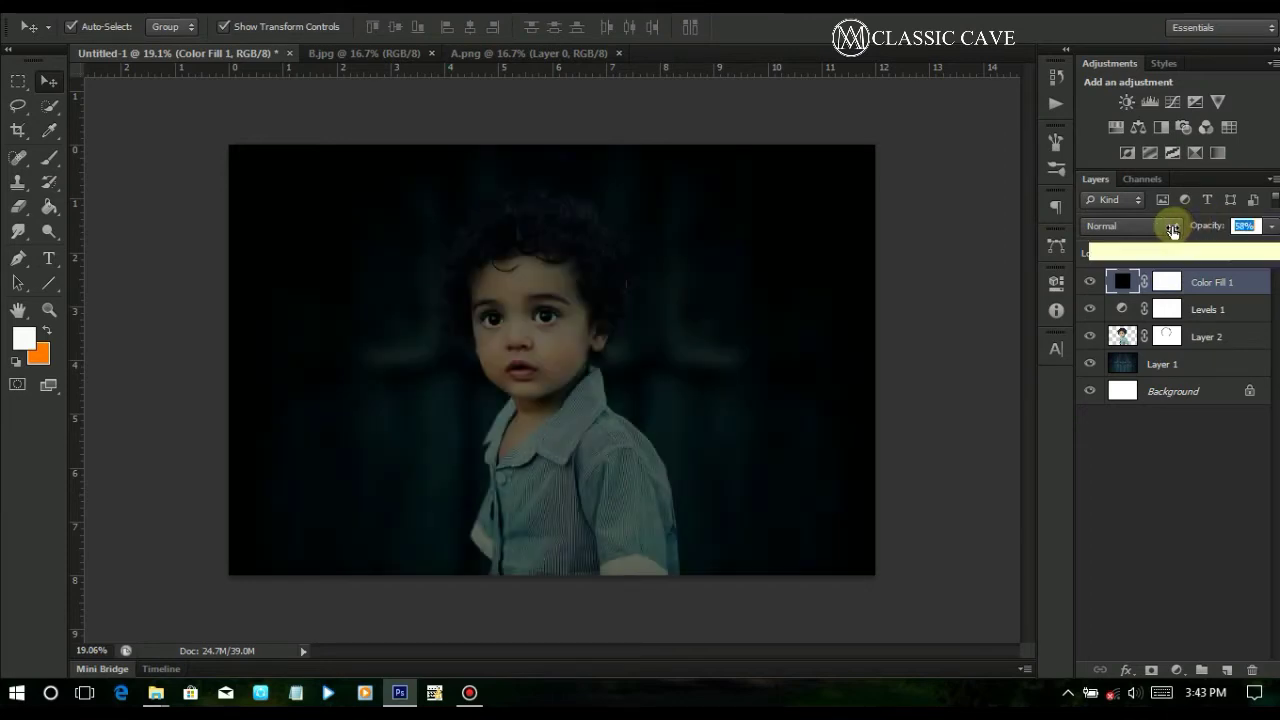
Paint black on the color fill's mask over the boy with an enlarged brush at 38% opacity to brighten him
click(1167, 283)
key(b)
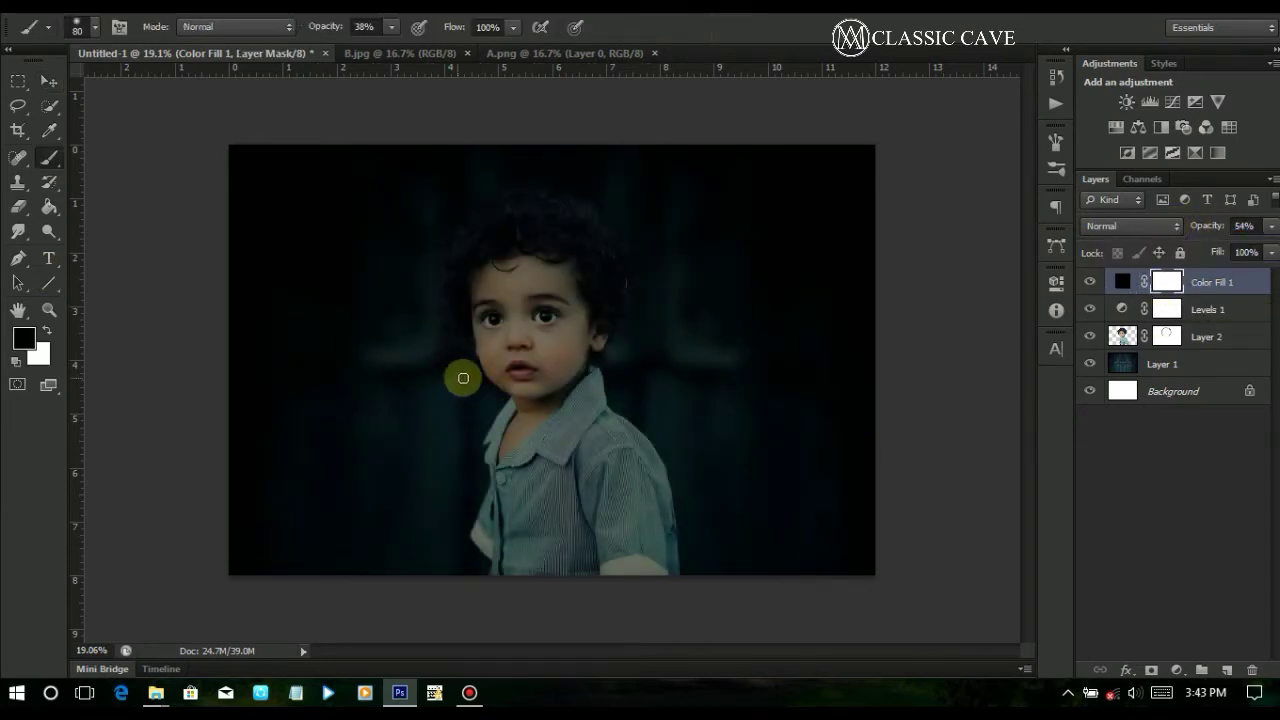
key(bracketright)
key(bracketright)
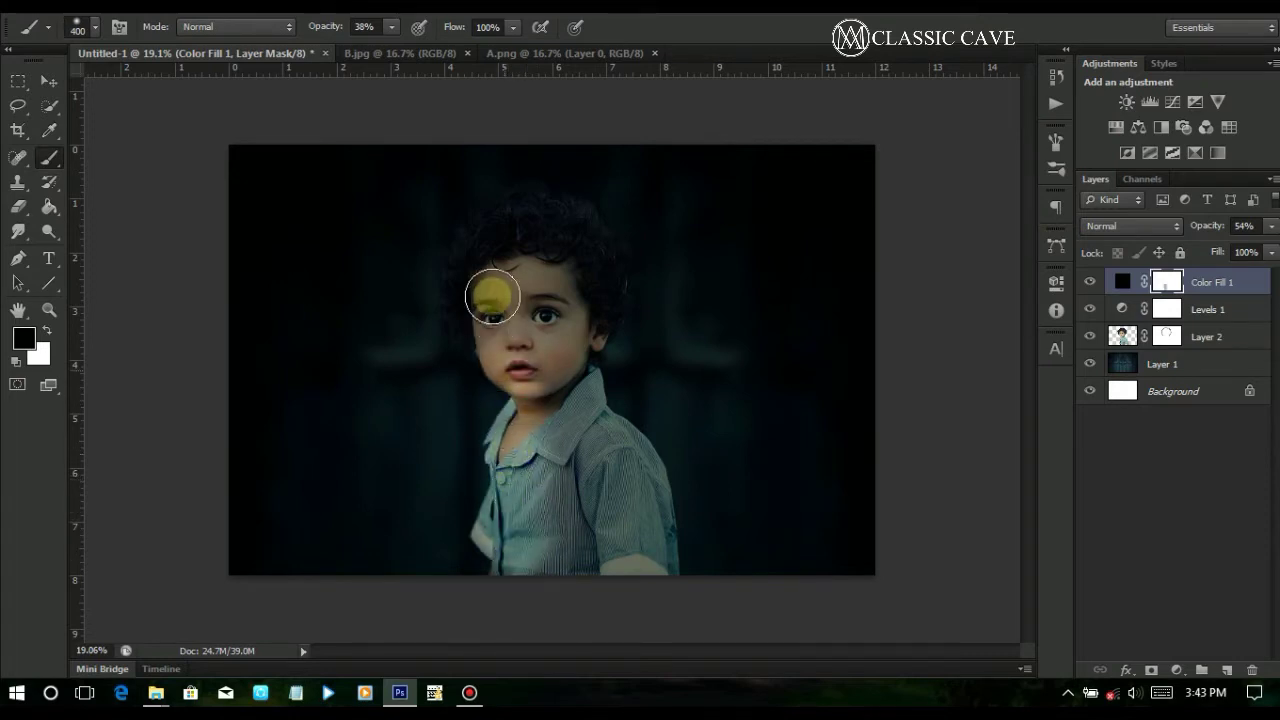
mouse_move(500, 302)
mouse_down()
mouse_move(533, 387)
mouse_move(514, 291)
mouse_move(537, 336)
mouse_move(526, 353)
mouse_move(536, 300)
mouse_move(519, 243)
mouse_move(509, 337)
mouse_move(495, 250)
mouse_move(489, 306)
mouse_move(485, 272)
mouse_move(493, 253)
mouse_move(497, 340)
mouse_move(519, 204)
mouse_move(485, 326)
mouse_move(524, 487)
mouse_move(499, 545)
mouse_move(519, 522)
mouse_move(555, 395)
mouse_move(550, 550)
mouse_move(539, 296)
mouse_move(543, 312)
mouse_move(528, 269)
mouse_move(539, 380)
mouse_move(511, 314)
mouse_move(577, 541)
mouse_move(565, 577)
mouse_move(521, 481)
mouse_move(482, 577)
mouse_move(503, 566)
mouse_move(517, 320)
mouse_move(495, 252)
mouse_move(543, 250)
mouse_move(524, 211)
mouse_move(477, 265)
mouse_move(521, 477)
mouse_move(623, 582)
mouse_up()
click(49, 80)
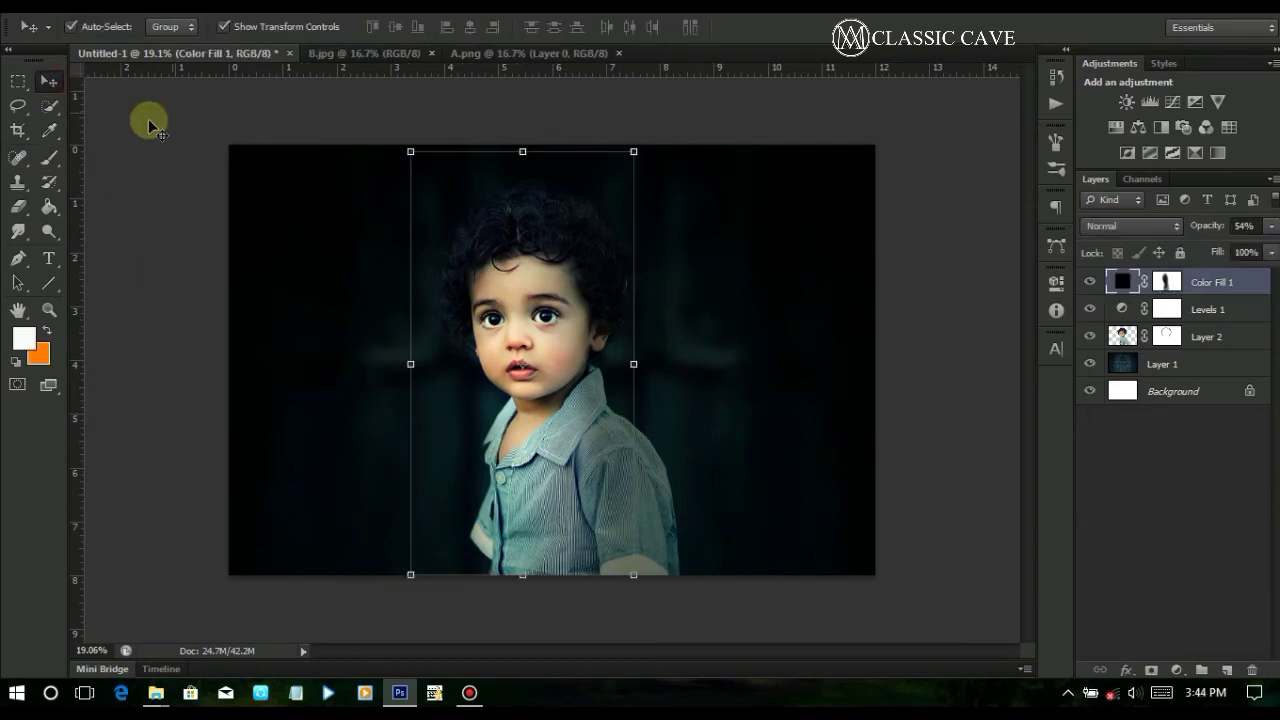
Open heart-1138598_1280.png, copy the solid pink heart with a rectangular selection, and return to the Untitled-1 document
click(160, 150)
key(ctrl+o)
click(1049, 131)
click(1190, 507)
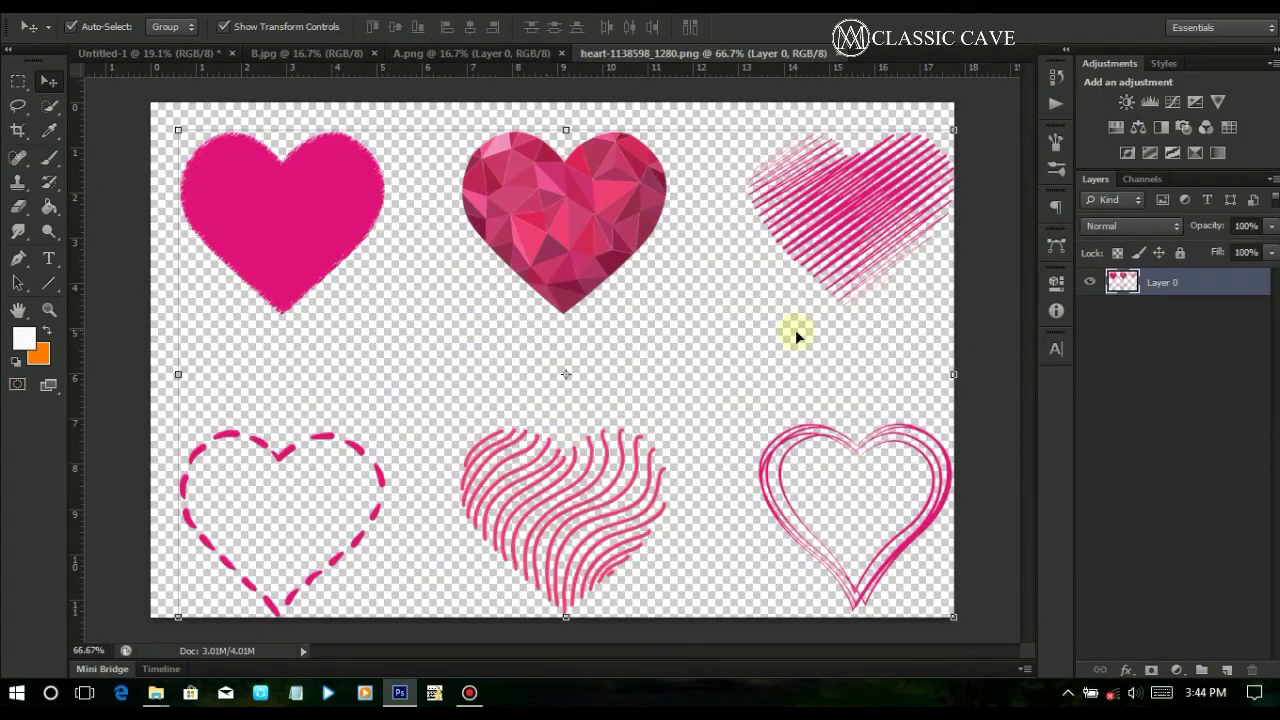
click(20, 84)
drag(161, 110, 405, 334)
click(177, 52)
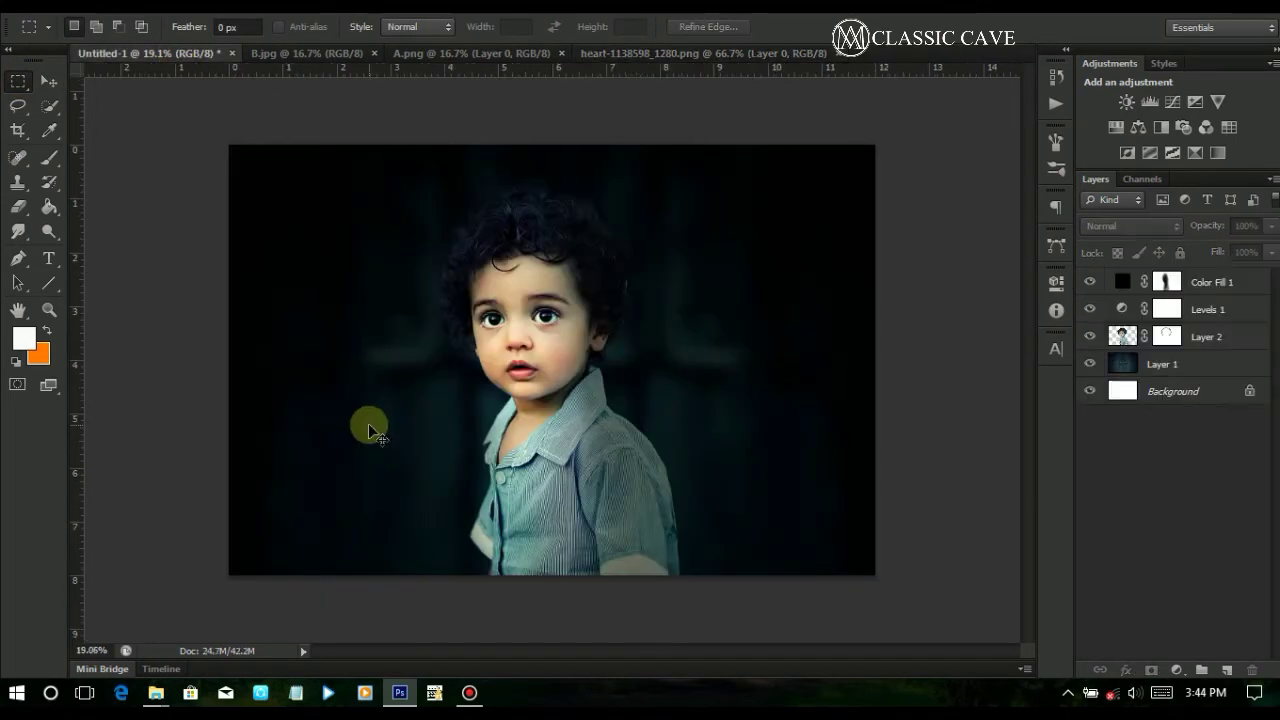
Paste the pink heart as a new layer and position it in the dark area left of the boy's face
key(ctrl+v)
key(v)
key(ctrl+t)
drag(490, 334, 365, 280)
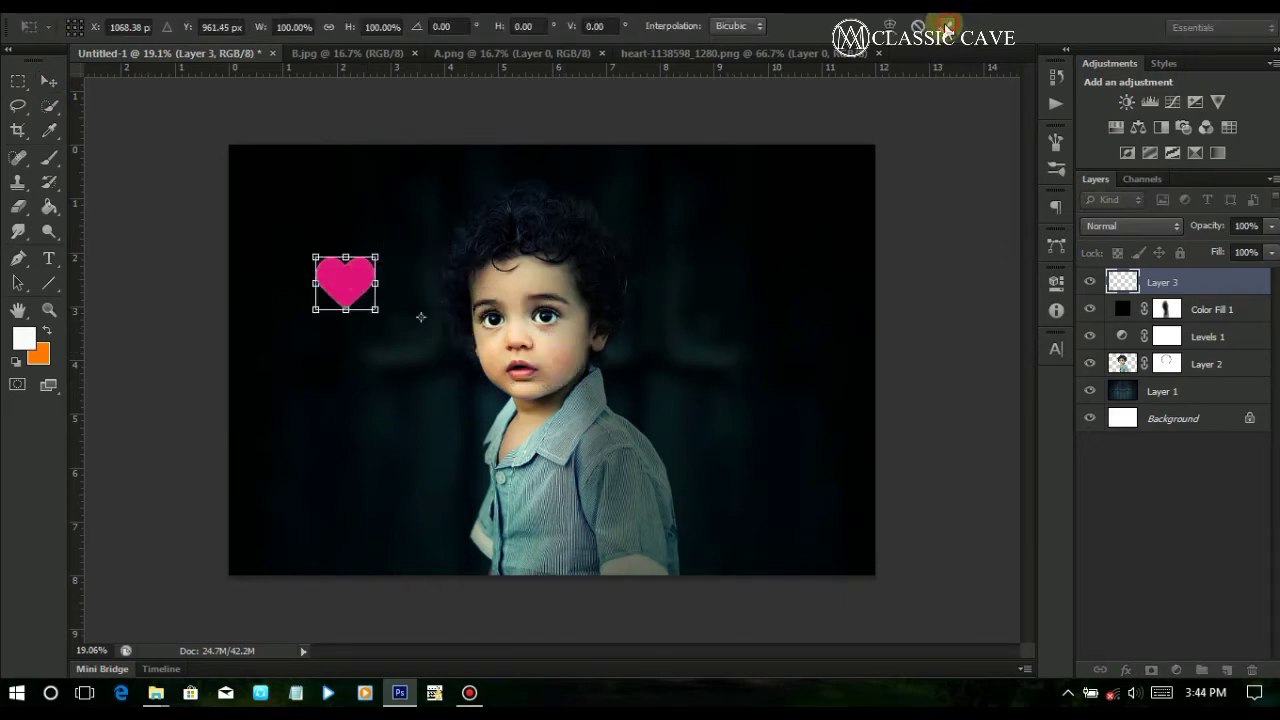
key(Return)
drag(362, 318, 376, 381)
key(Return)
click(958, 310)
click(324, 367)
Remove the white fringe around the heart's edge by selecting it with the Magic Wand at tolerance 32 and deleting it
scroll(306, 374, up, 5)
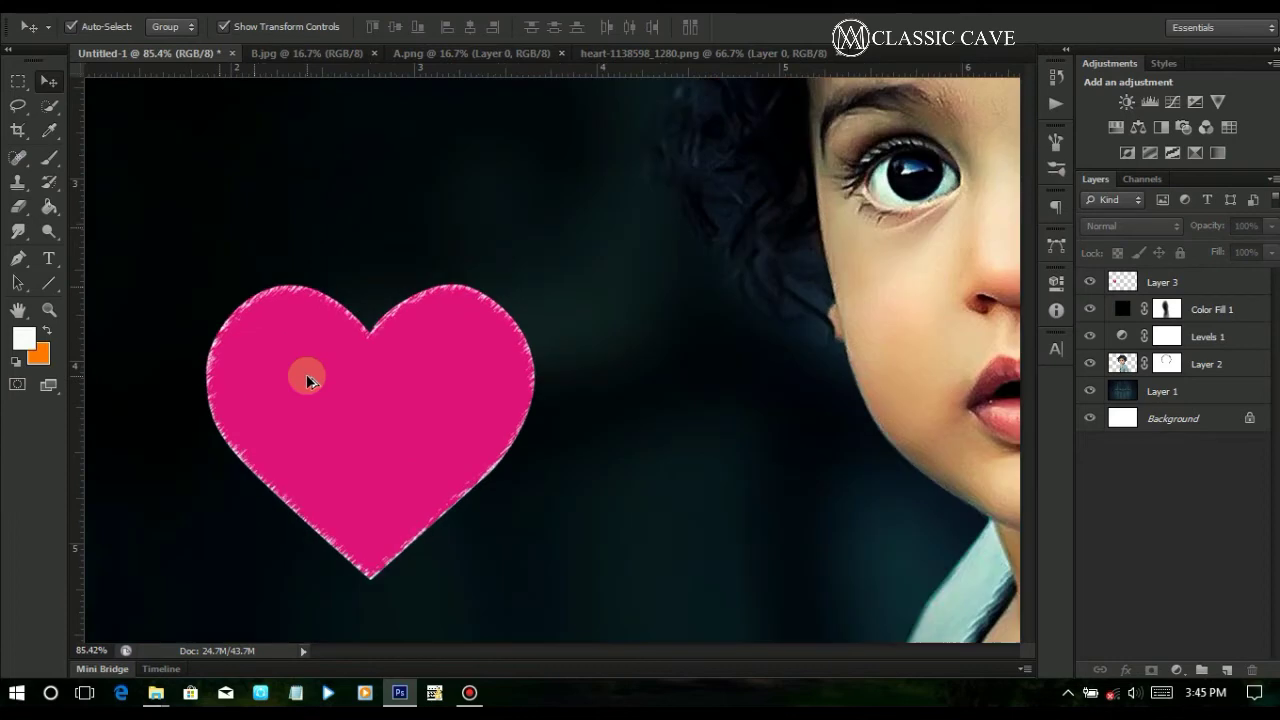
scroll(306, 374, up, 2)
click(347, 458)
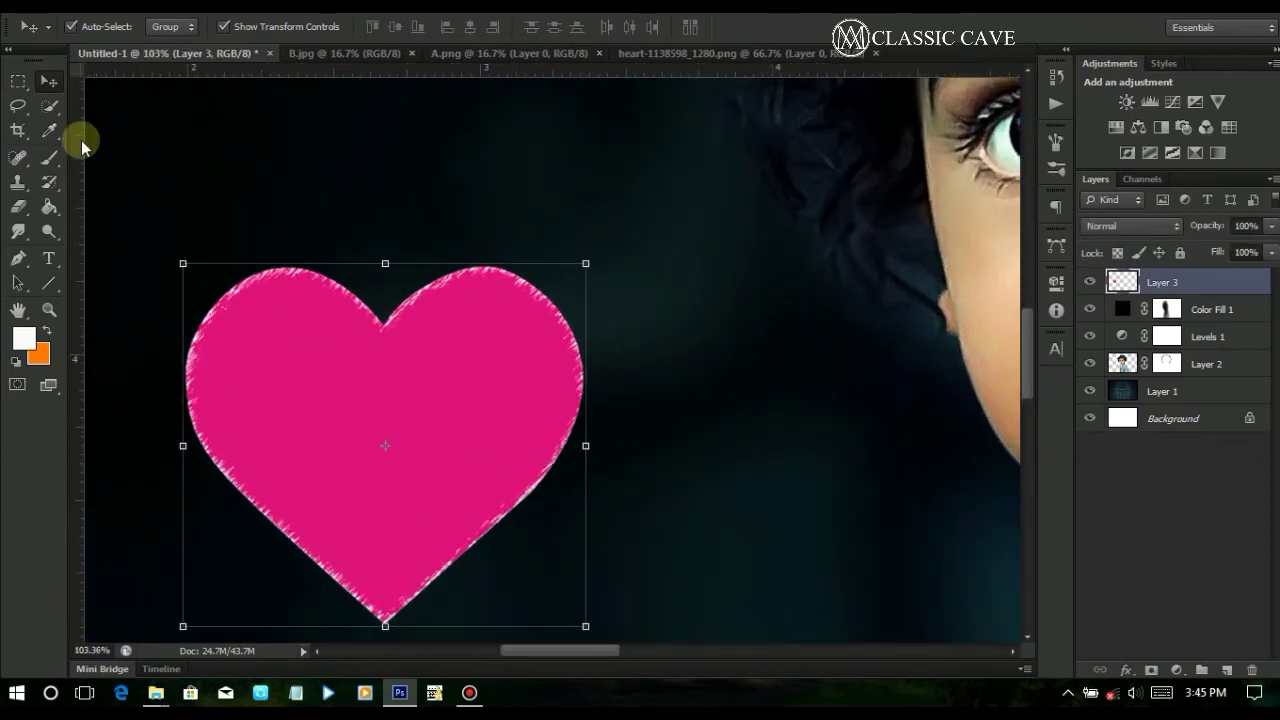
right_click(49, 105)
click(130, 119)
scroll(441, 397, up, 2)
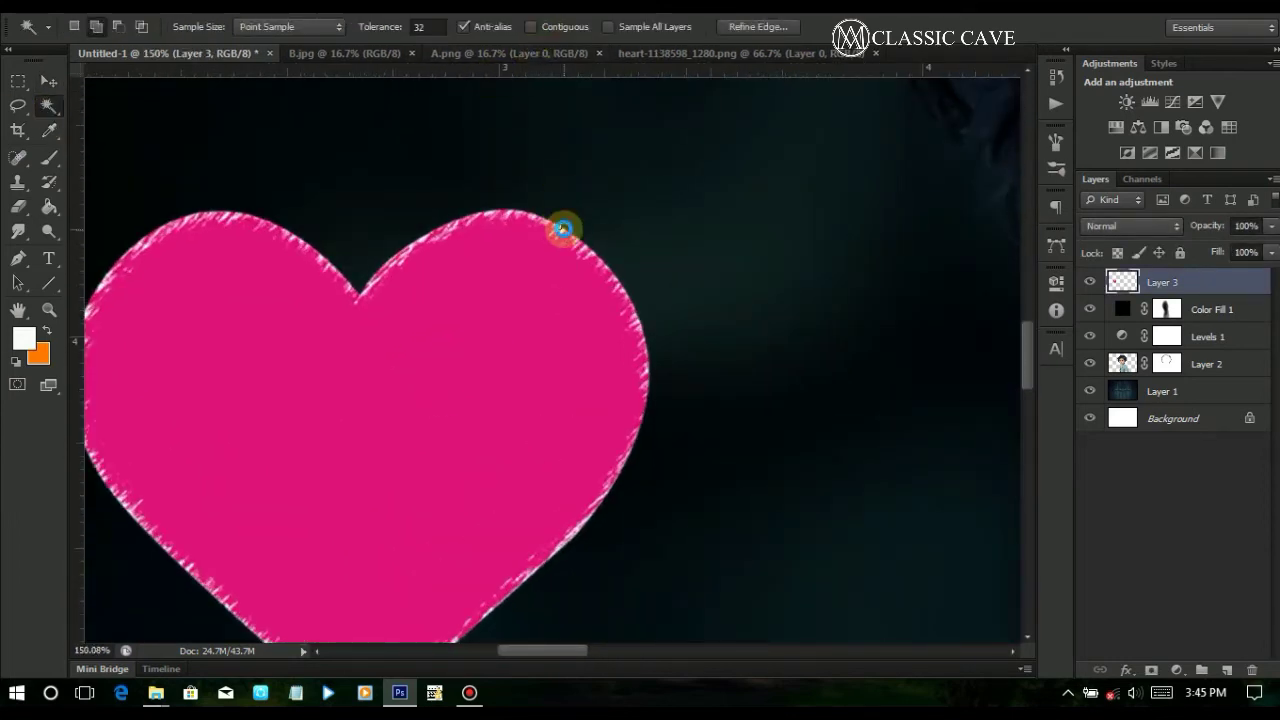
click(563, 229)
scroll(529, 317, down, 1)
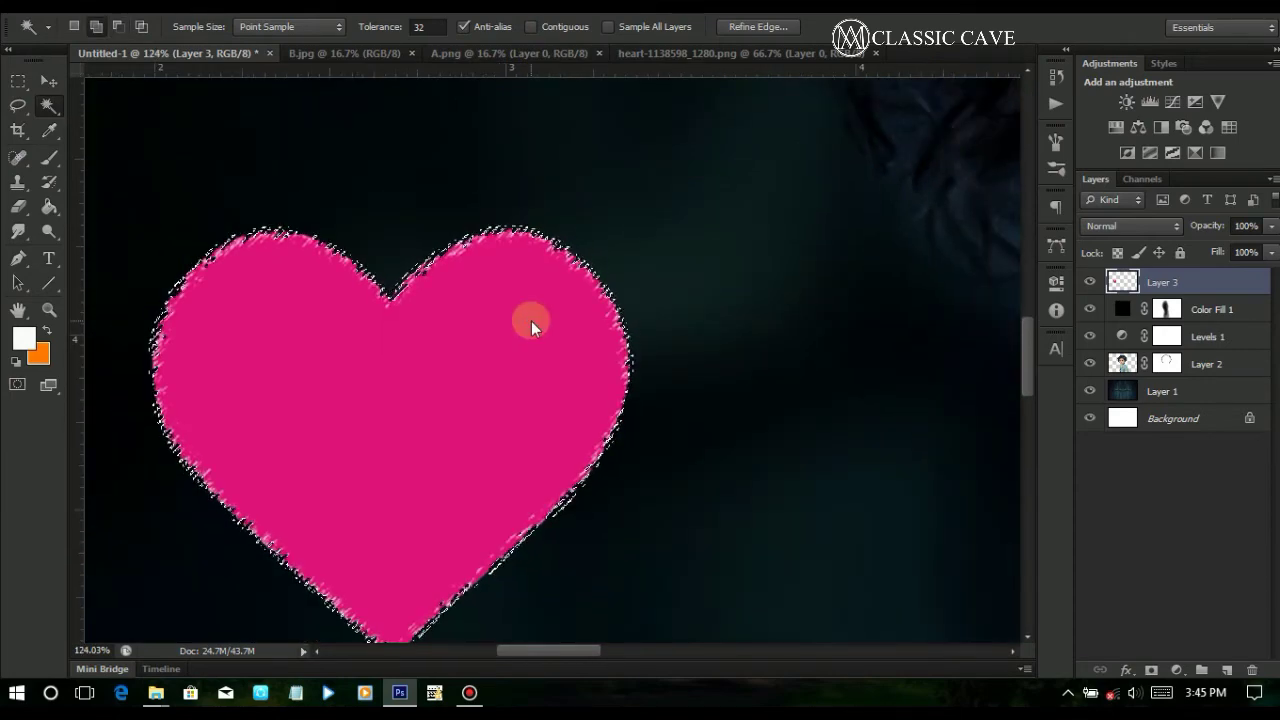
scroll(530, 320, down, 4)
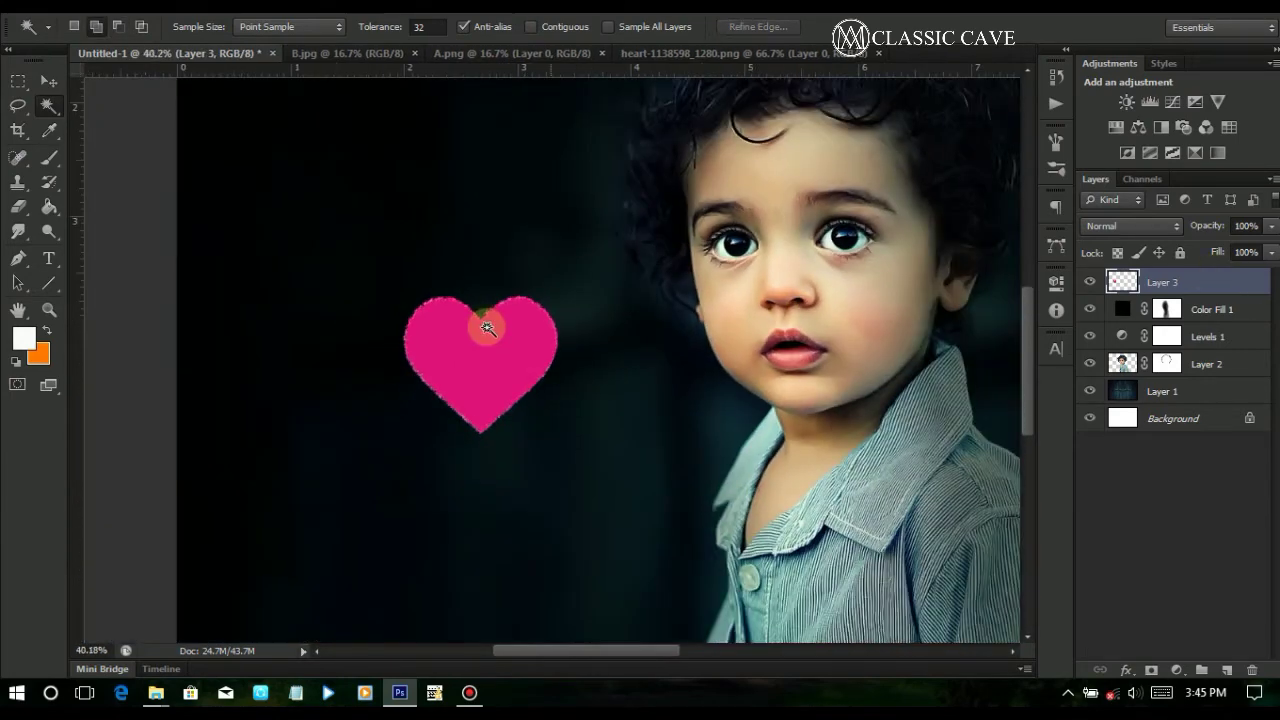
scroll(487, 328, down, 1)
Duplicate the heart layer and apply a Gaussian Blur with a radius of 106.3 pixels to the lower heart
key(ctrl+j)
click(1160, 309)
click(300, 2)
mouse_move(310, 187)
click(580, 319)
drag(815, 420, 859, 420)
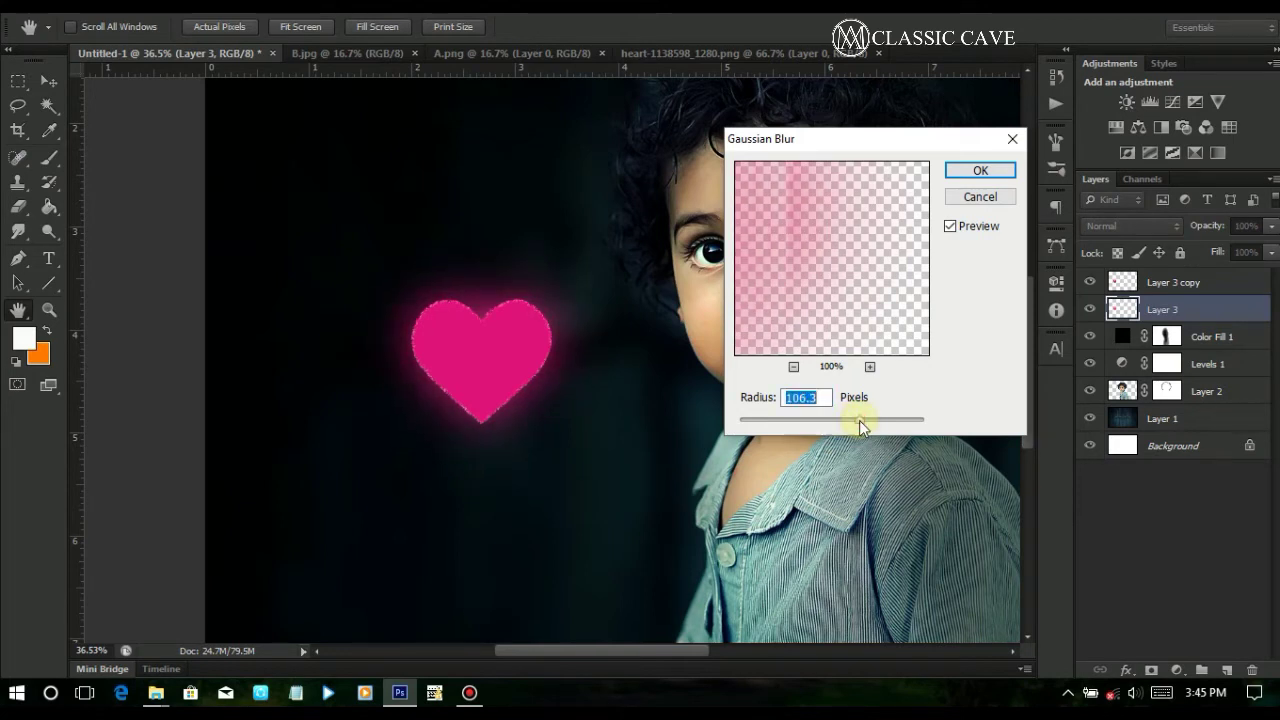
click(1011, 174)
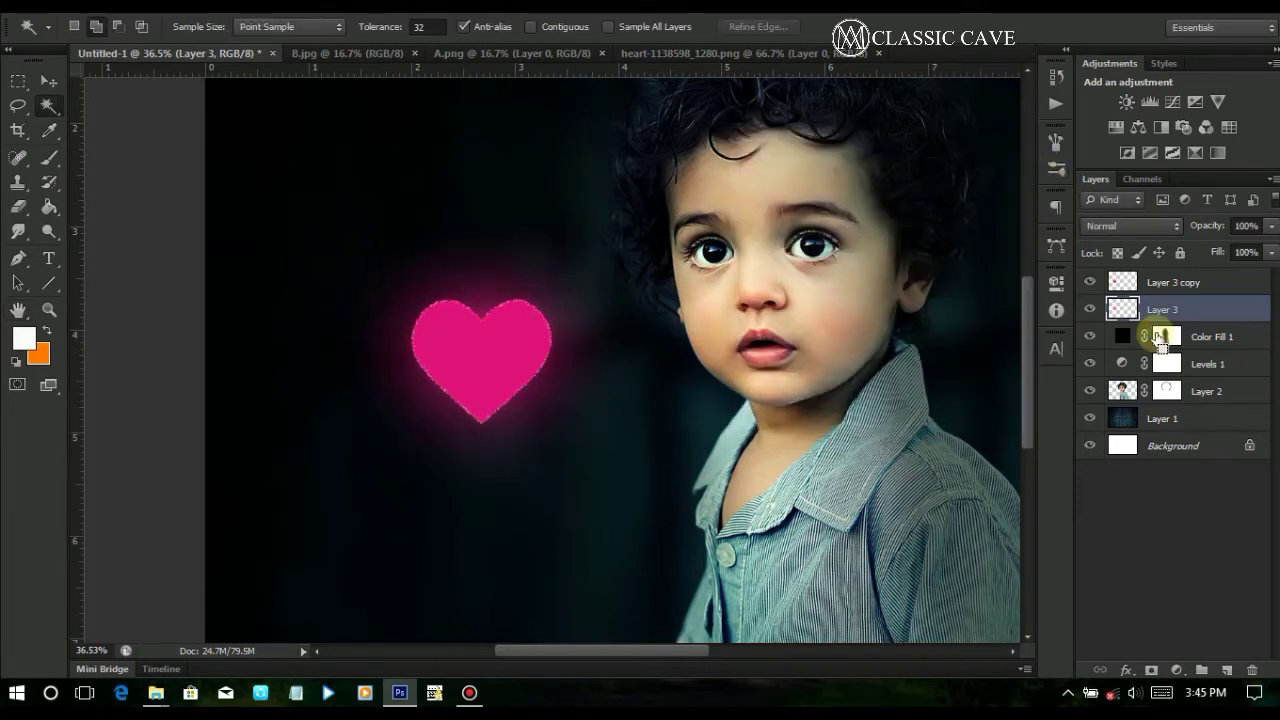
Intensify the pink glow by duplicating the blurred heart layer twice and merging the three glow layers into one
key(ctrl+j)
key(ctrl+j)
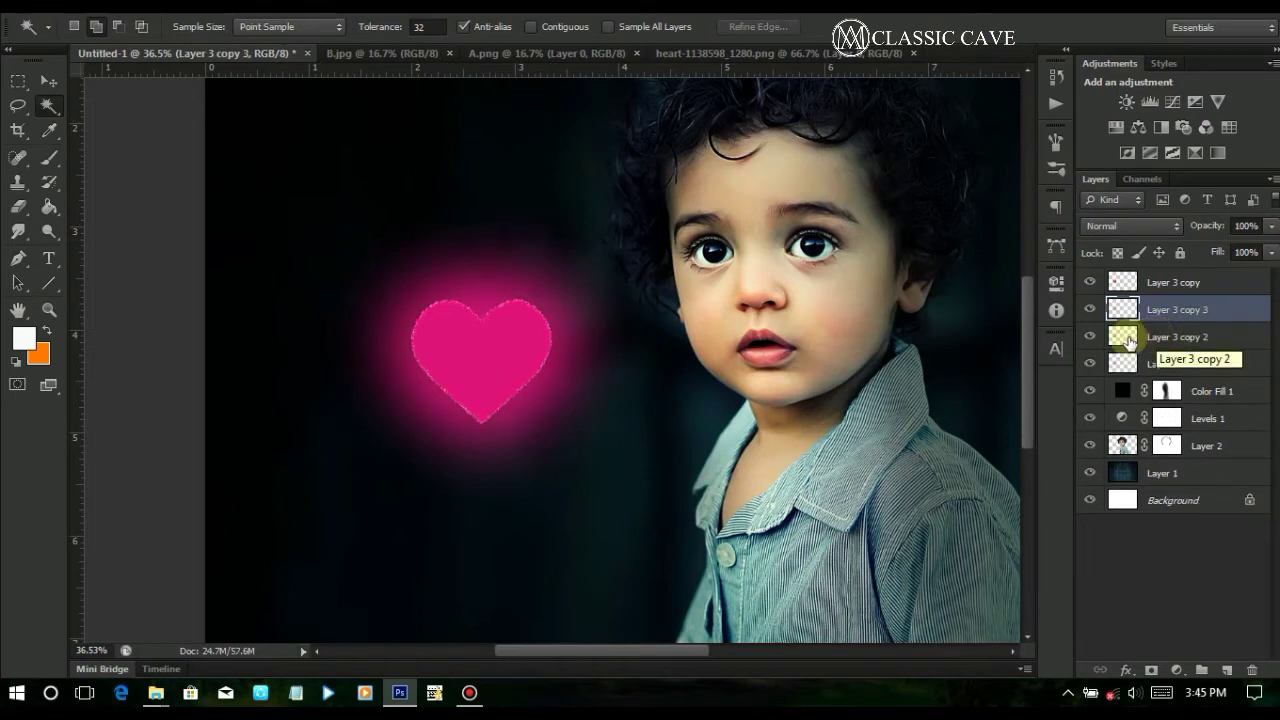
shift+click(1162, 364)
key(ctrl+e)
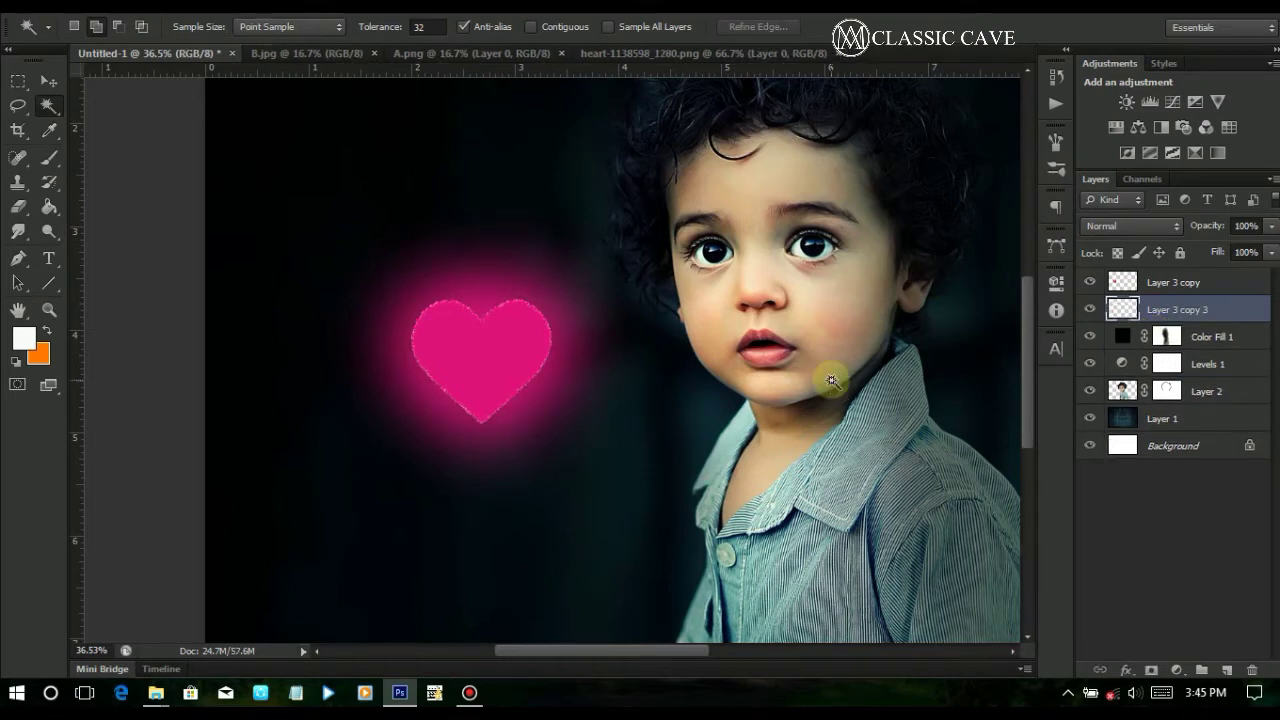
Make the sharp heart on the top layer redder with Hue/Saturation, using hue +10 and increased saturation
click(1125, 285)
key(i)
key(ctrl+u)
drag(989, 308, 1001, 313)
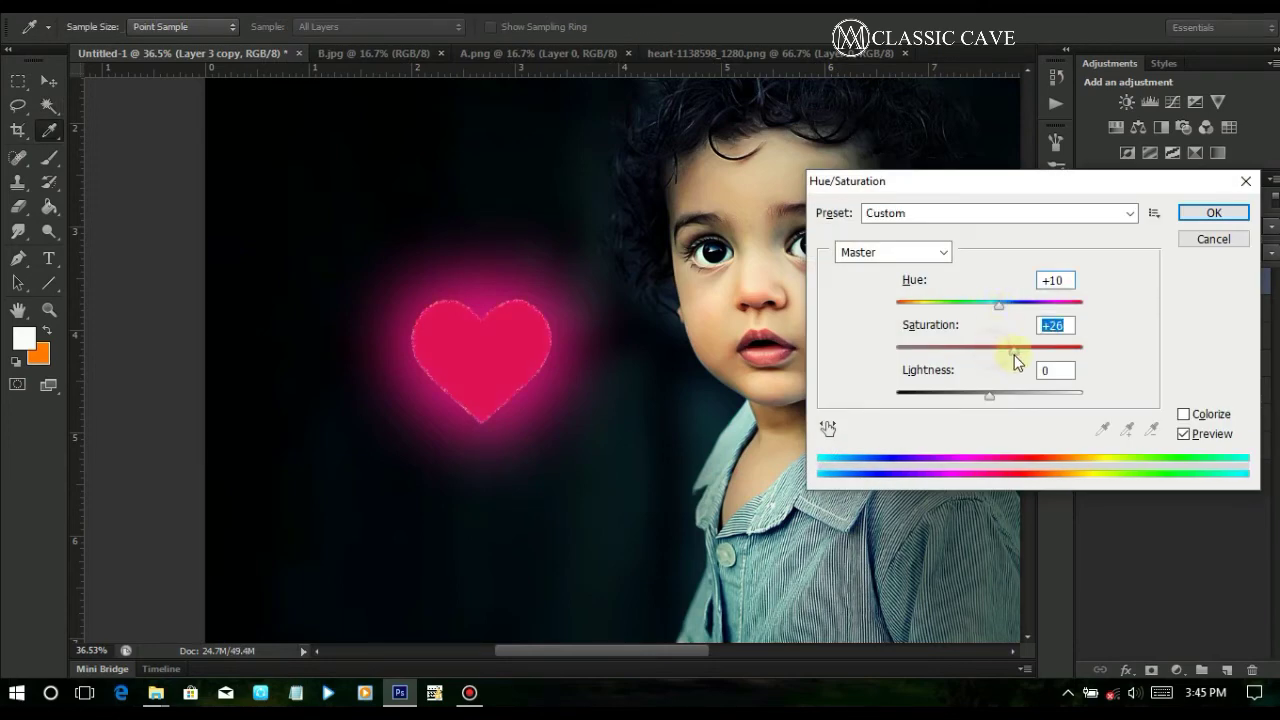
click(1200, 212)
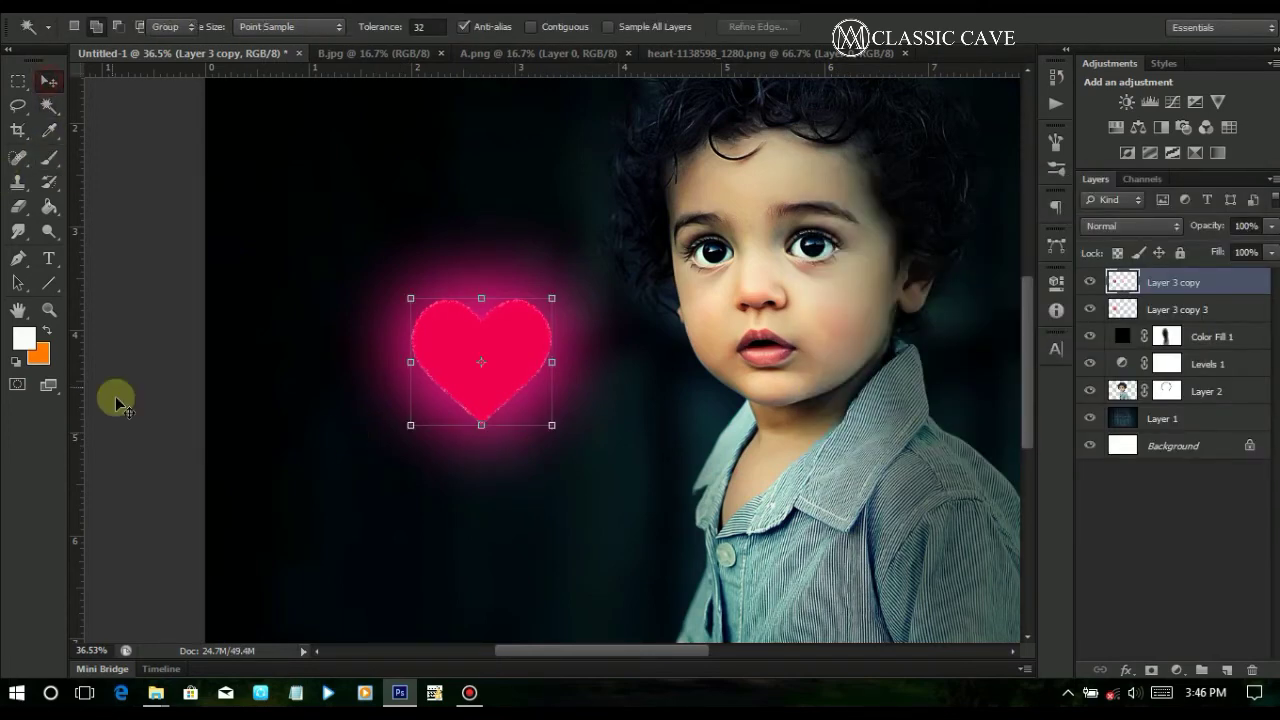
Scale the sharp heart down proportionally around its centre to about 73%, leaving the glow at its size
key(v)
key(ctrl+0)
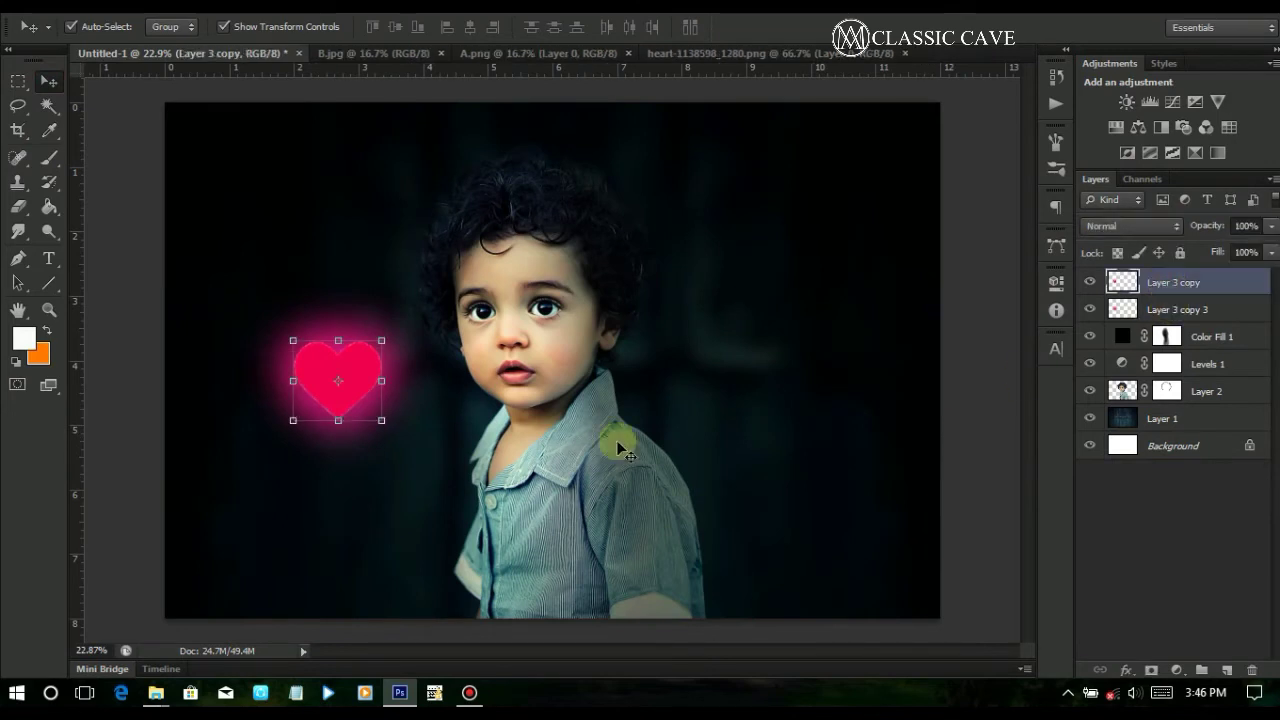
drag(384, 344, 368, 348)
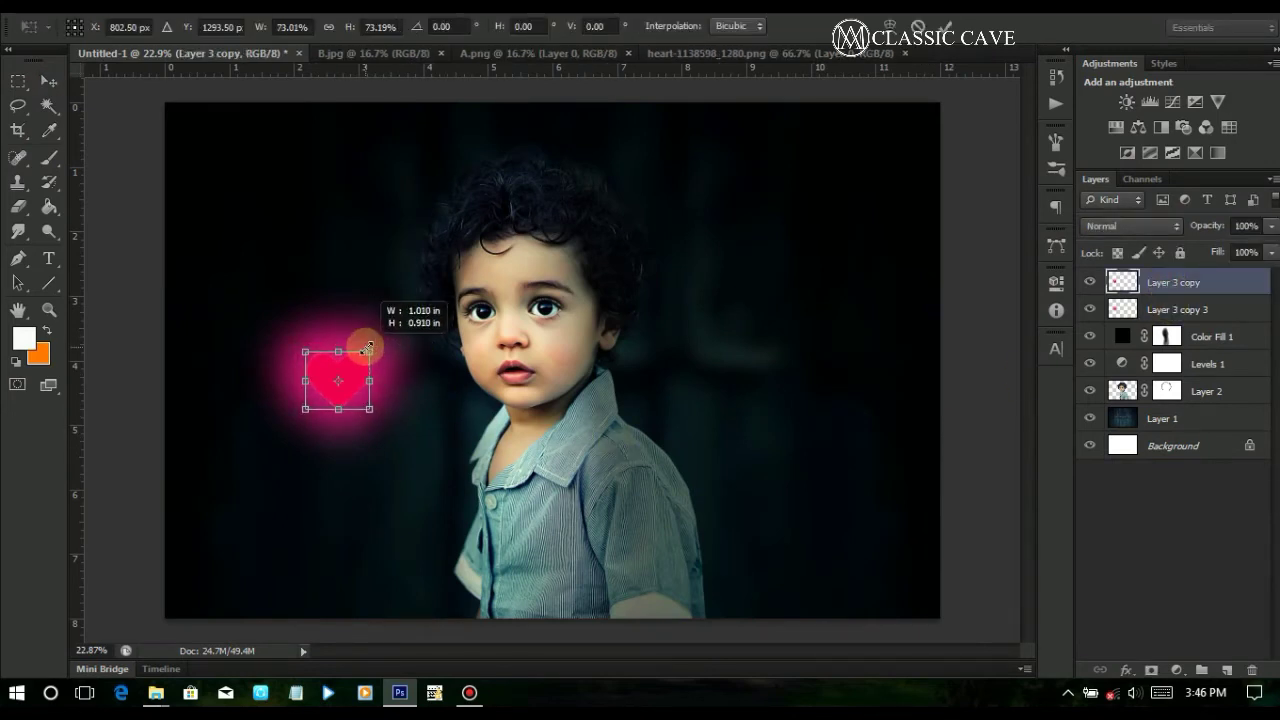
click(944, 27)
click(505, 430)
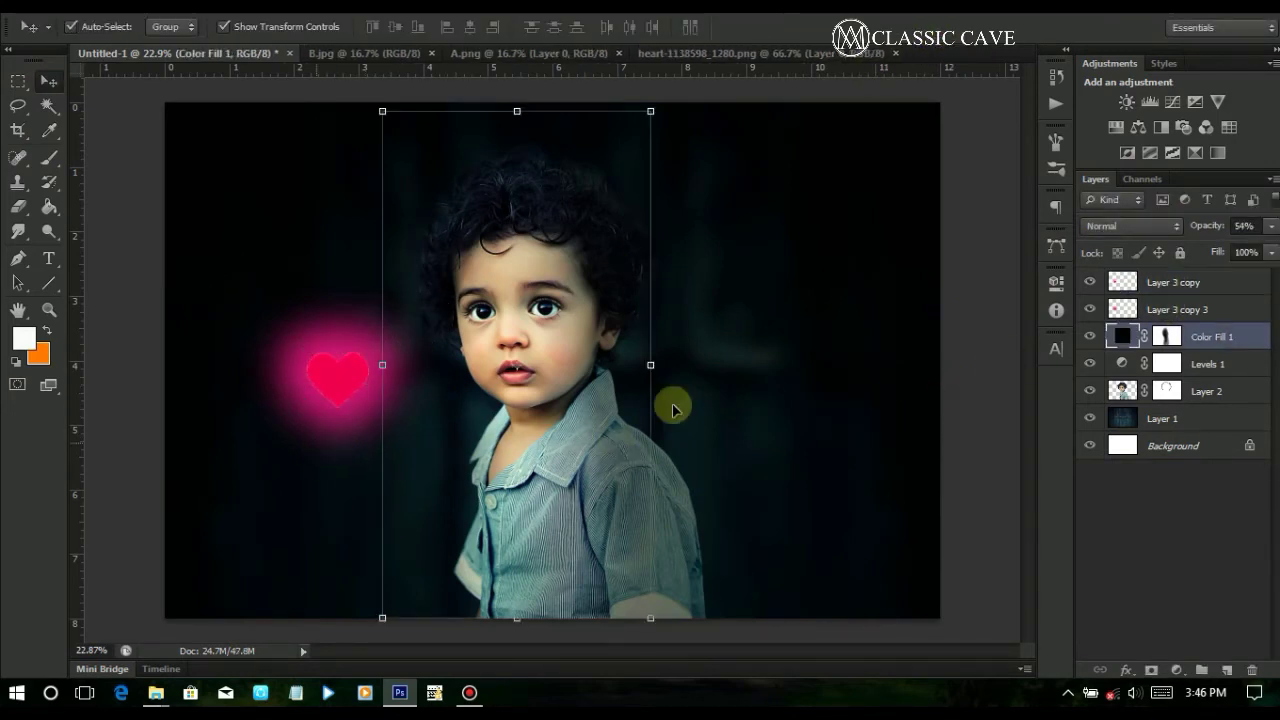
Deepen the small sharp heart's colour with Levels, raising the black input level to about 25
scroll(330, 435, up, 2)
click(357, 363)
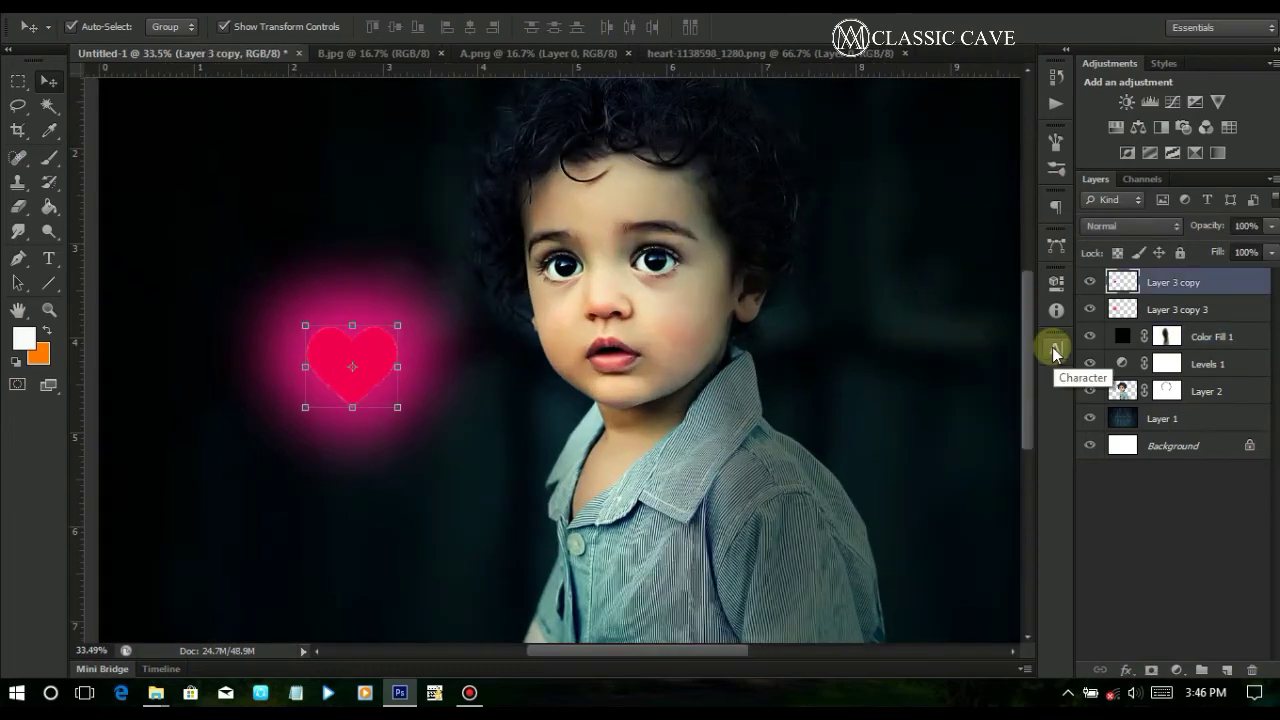
key(ctrl+l)
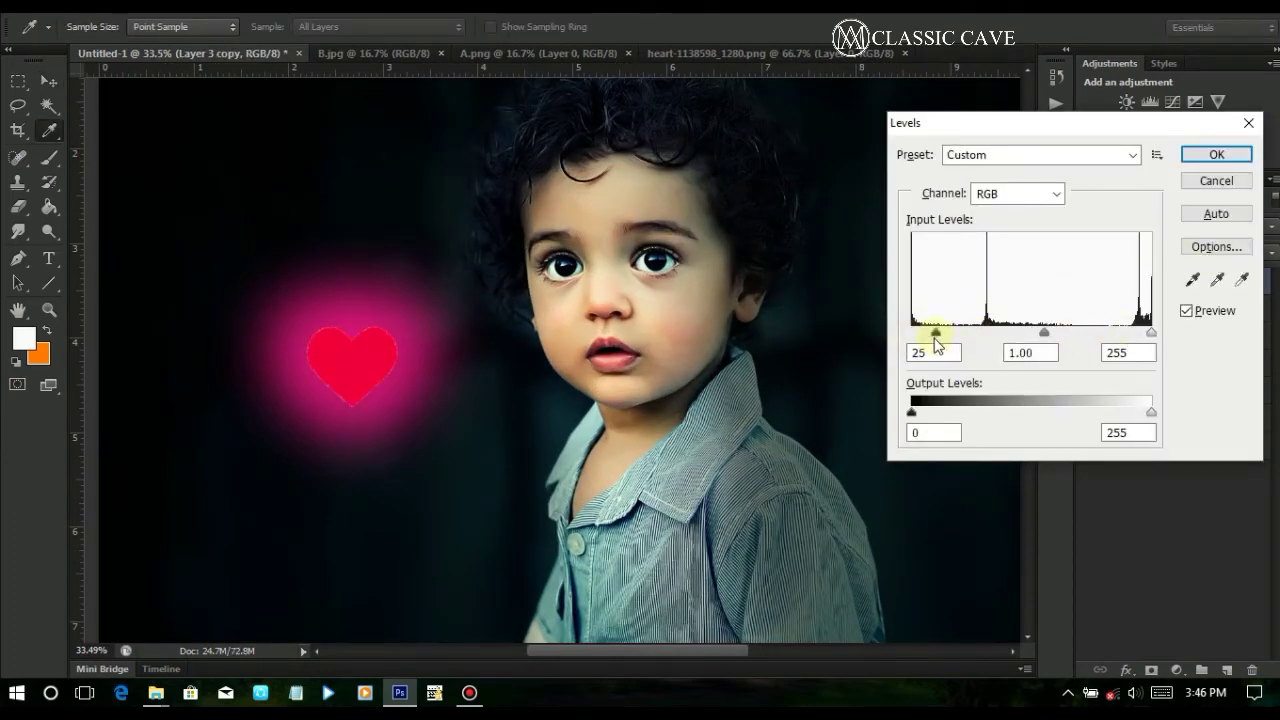
key(Return)
scroll(646, 403, down, 2)
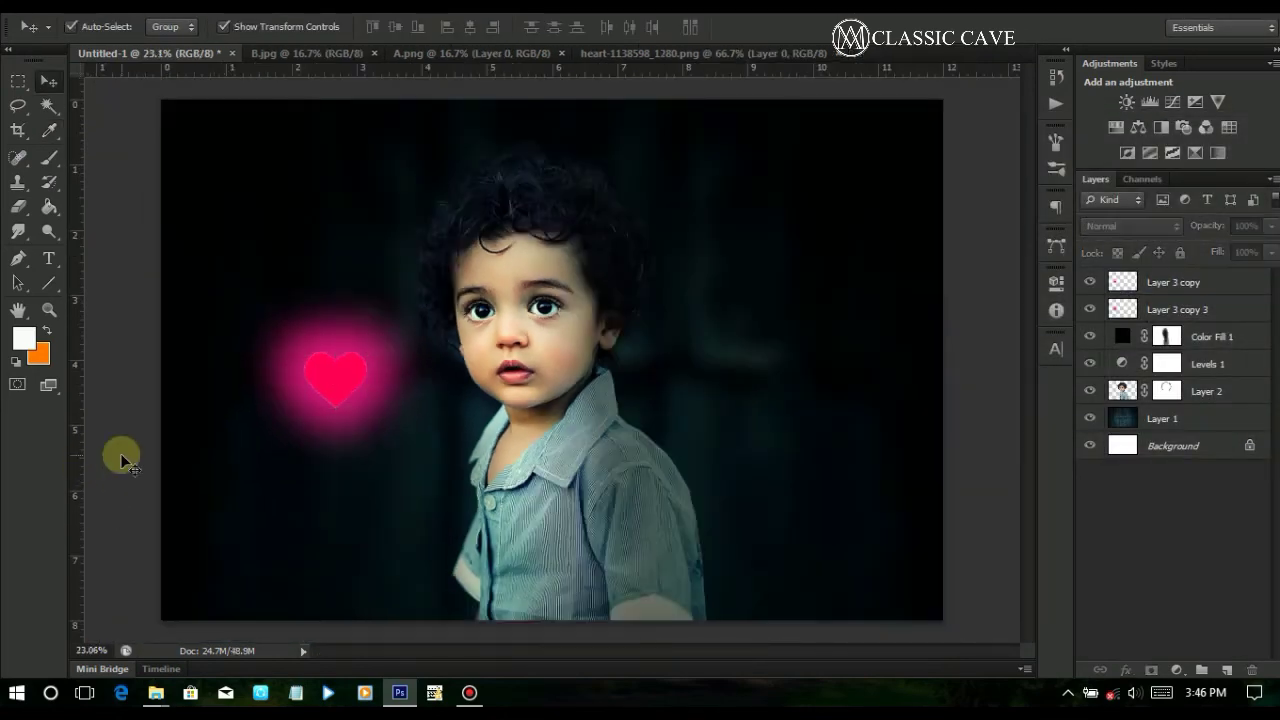
Select the sharp heart and its glow layer together and move them slightly down and toward the boy's shoulder
click(1128, 309)
shift+click(1179, 284)
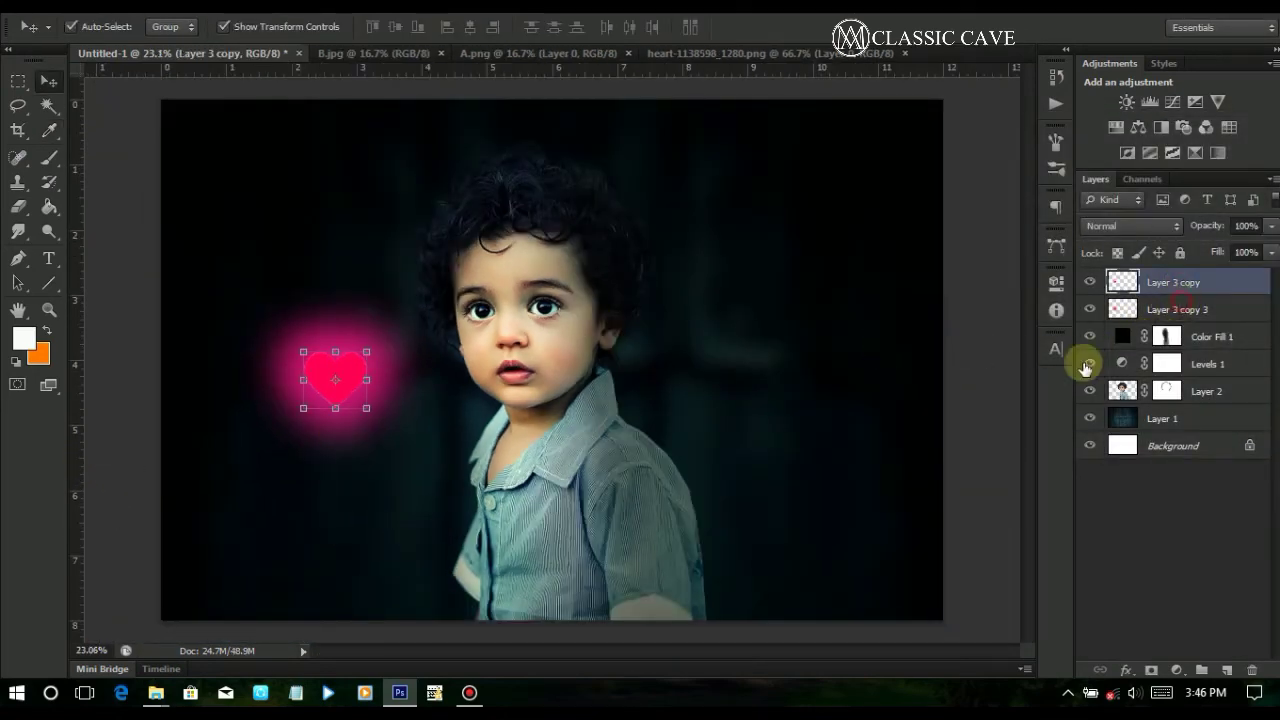
drag(365, 431, 400, 461)
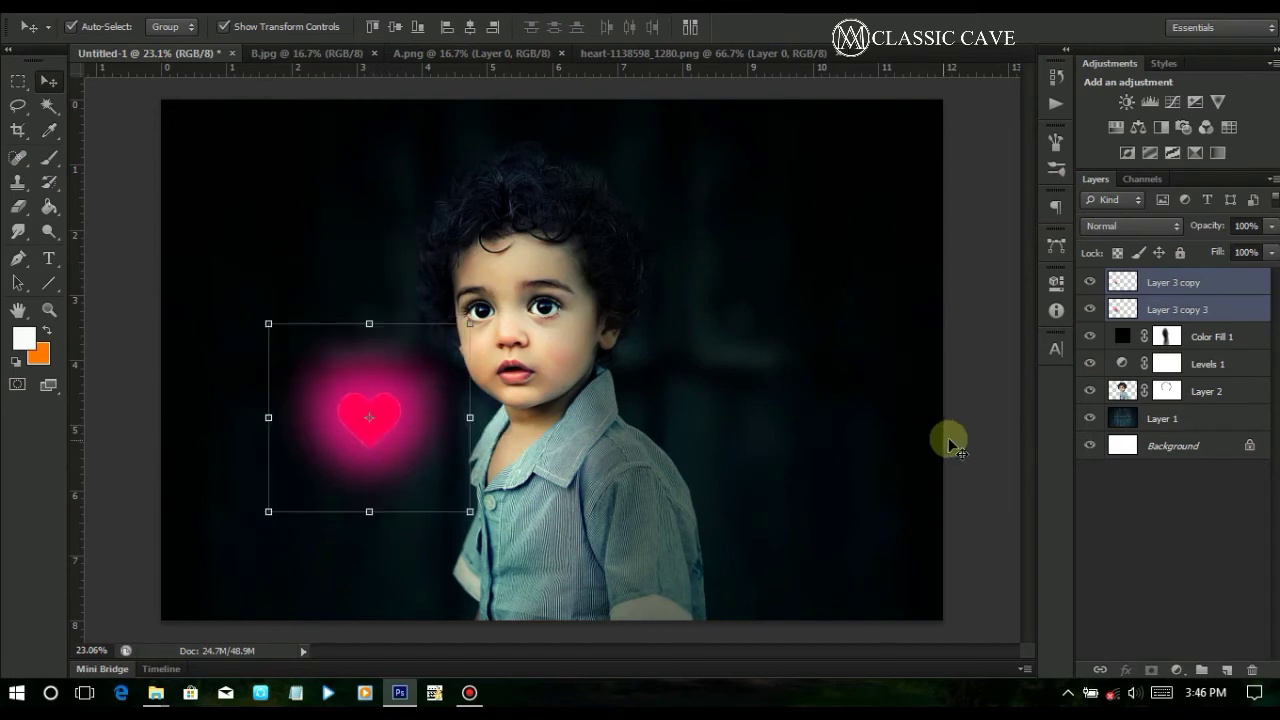
click(944, 440)
Paint a soft orange dab with a small white core above the heart on a new top layer set to Screen blending
click(46, 332)
click(1190, 285)
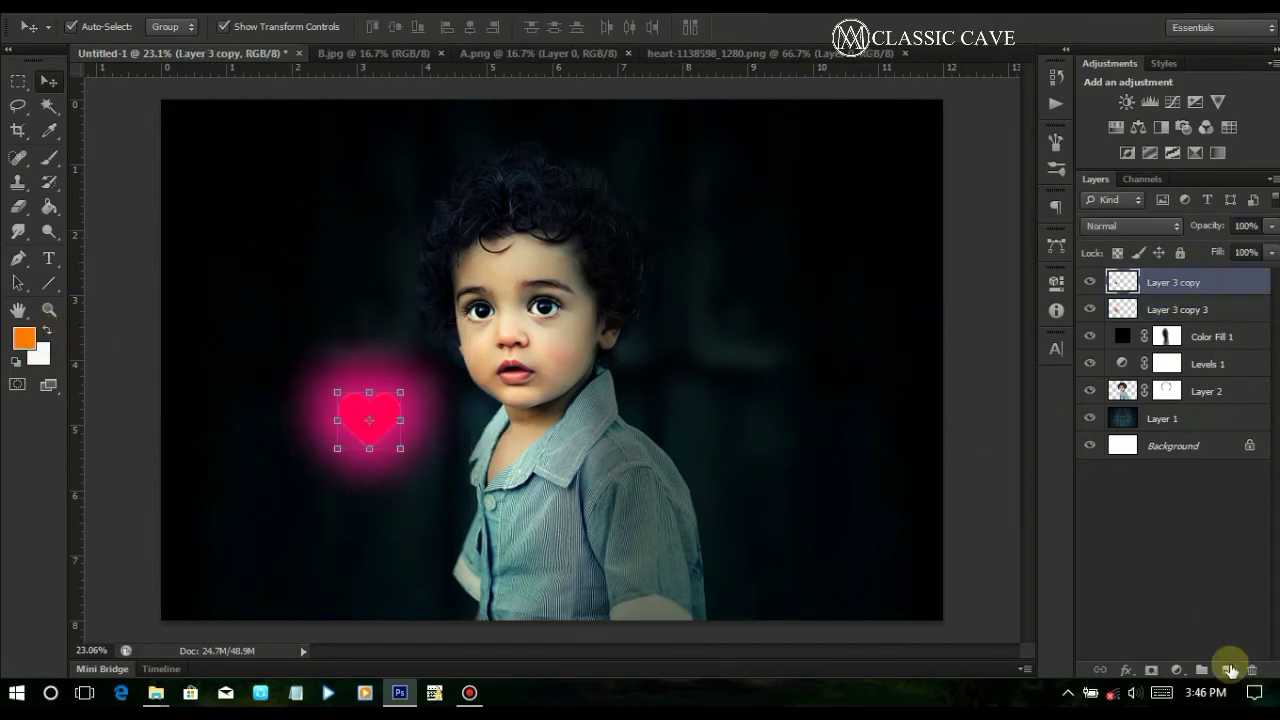
click(1227, 669)
key(b)
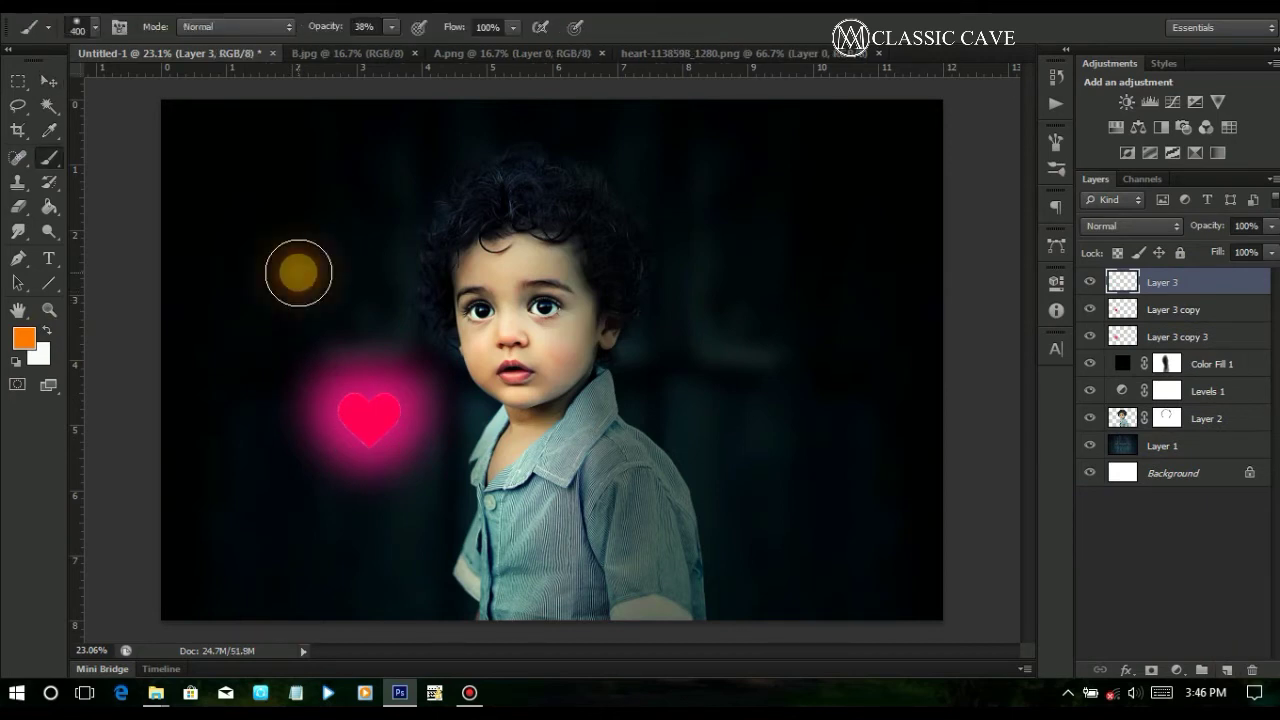
click(298, 273)
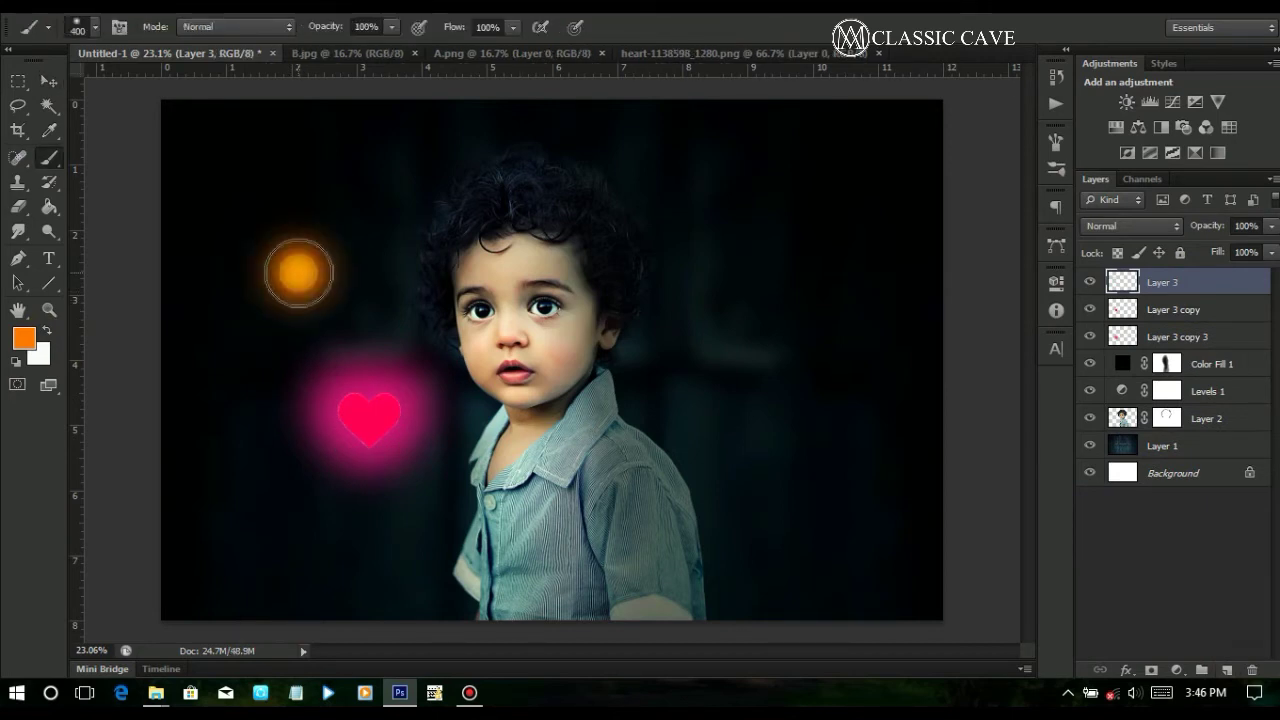
click(1175, 226)
click(1125, 137)
Enlarge the orange light spot to 400% and centre it over the heart
click(48, 80)
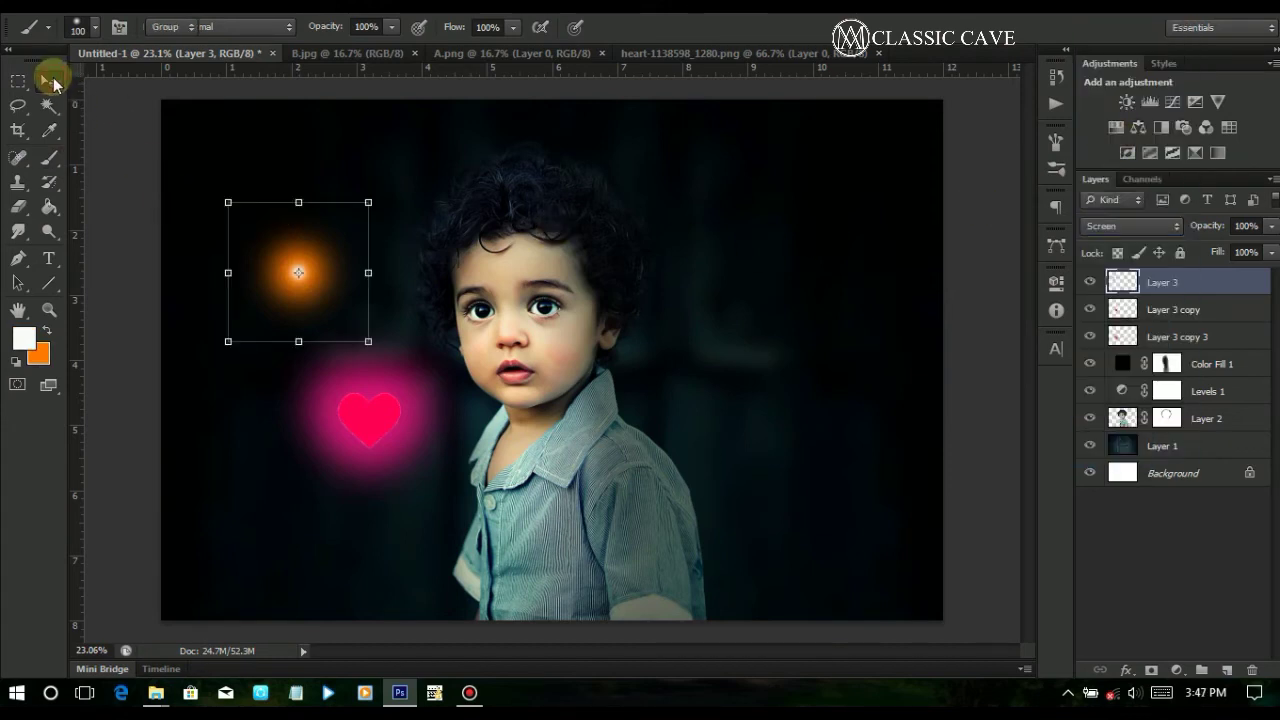
drag(371, 343, 563, 583)
drag(378, 352, 399, 382)
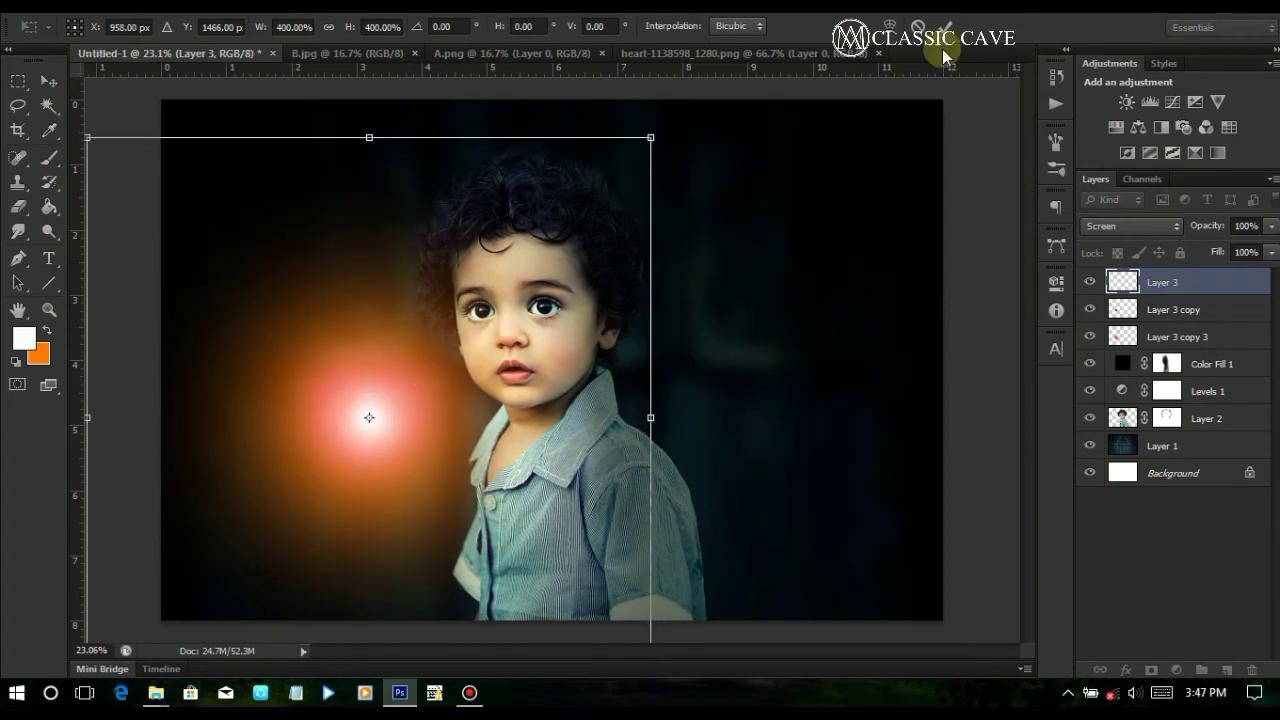
click(946, 27)
Place the orange light layer beneath both heart layers and turn it pinkish red with a hue of -38
drag(1160, 283, 1172, 346)
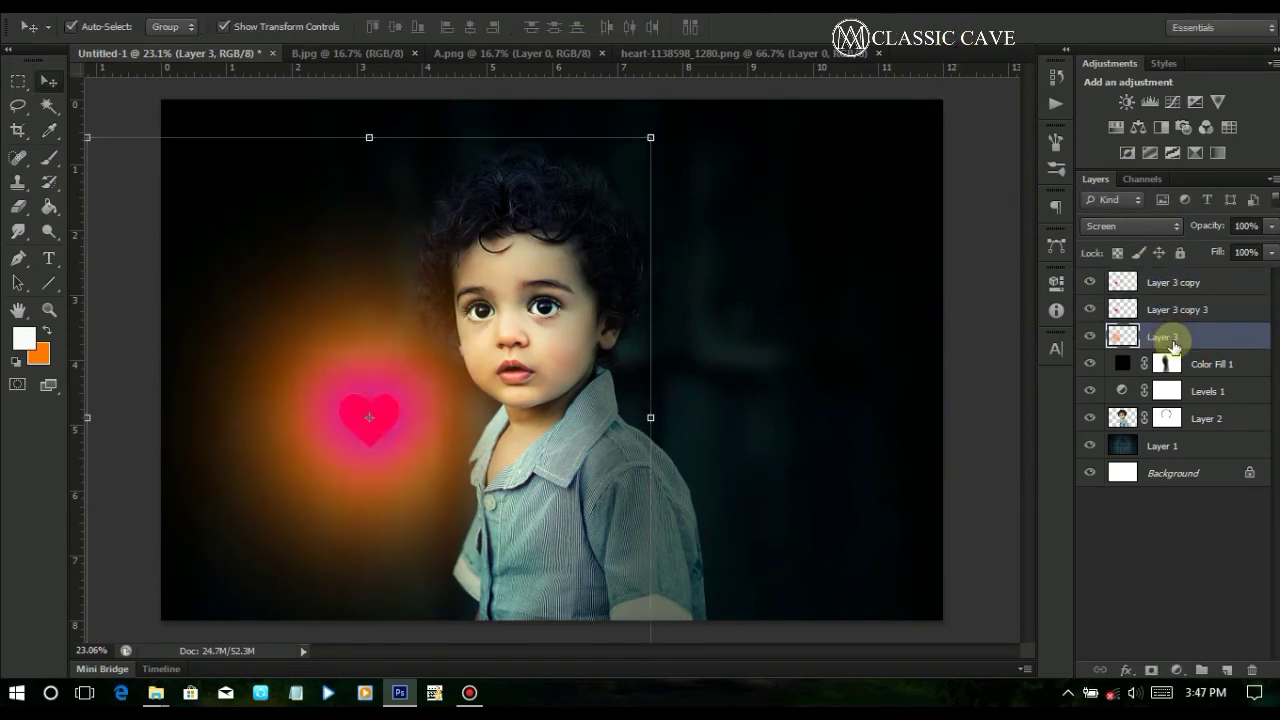
key(ctrl+u)
drag(986, 303, 955, 333)
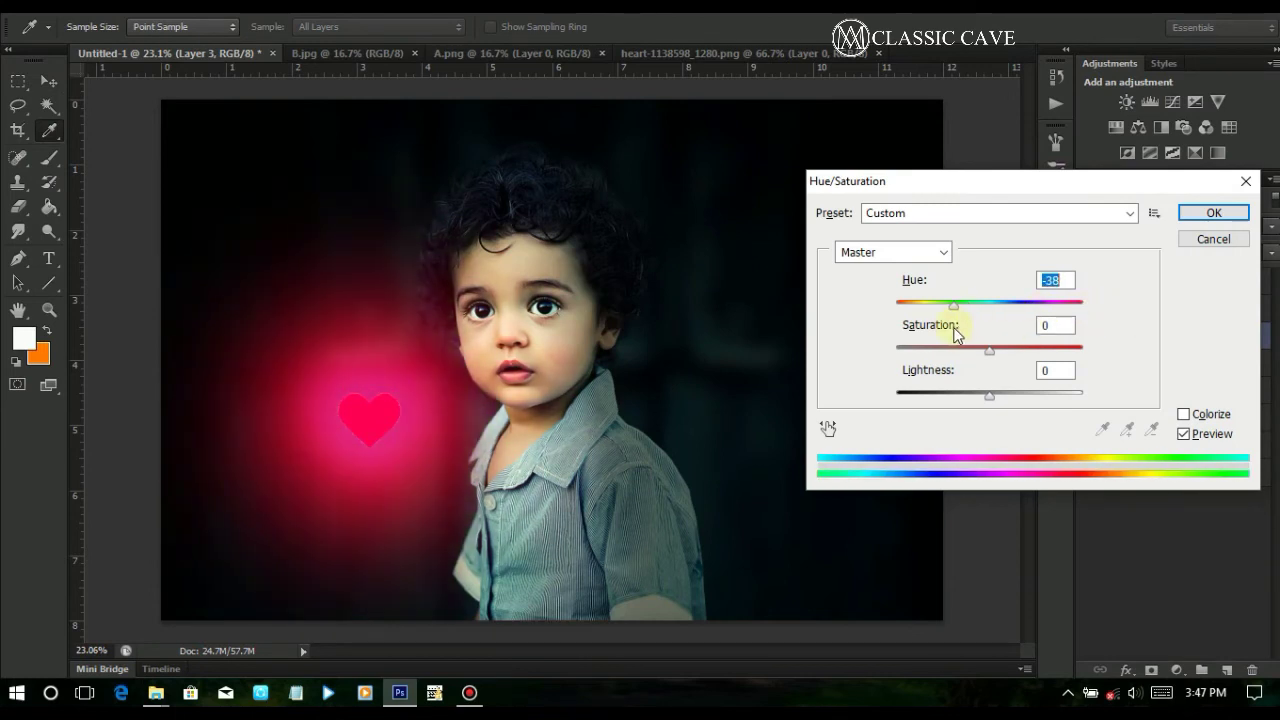
click(1203, 215)
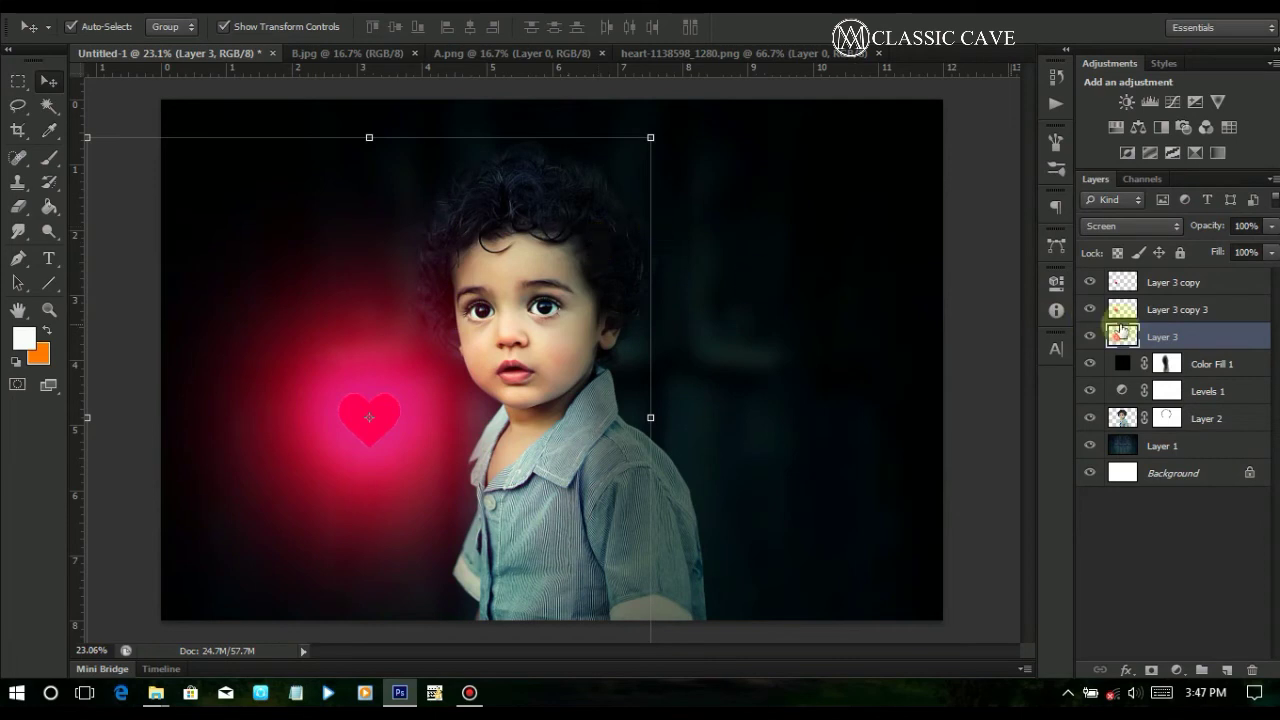
Turn the sharp heart on the top layer pure white with Hue/Saturation at lightness +100
click(1166, 285)
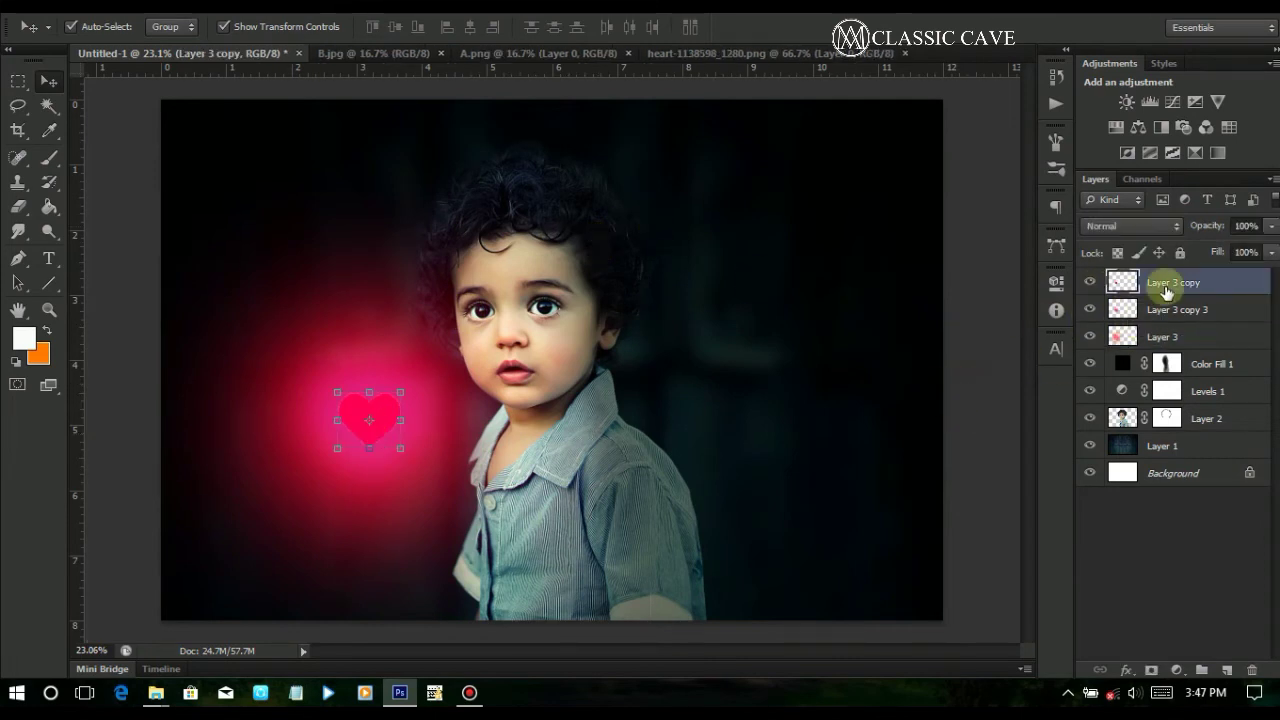
key(ctrl+u)
drag(960, 400, 1080, 392)
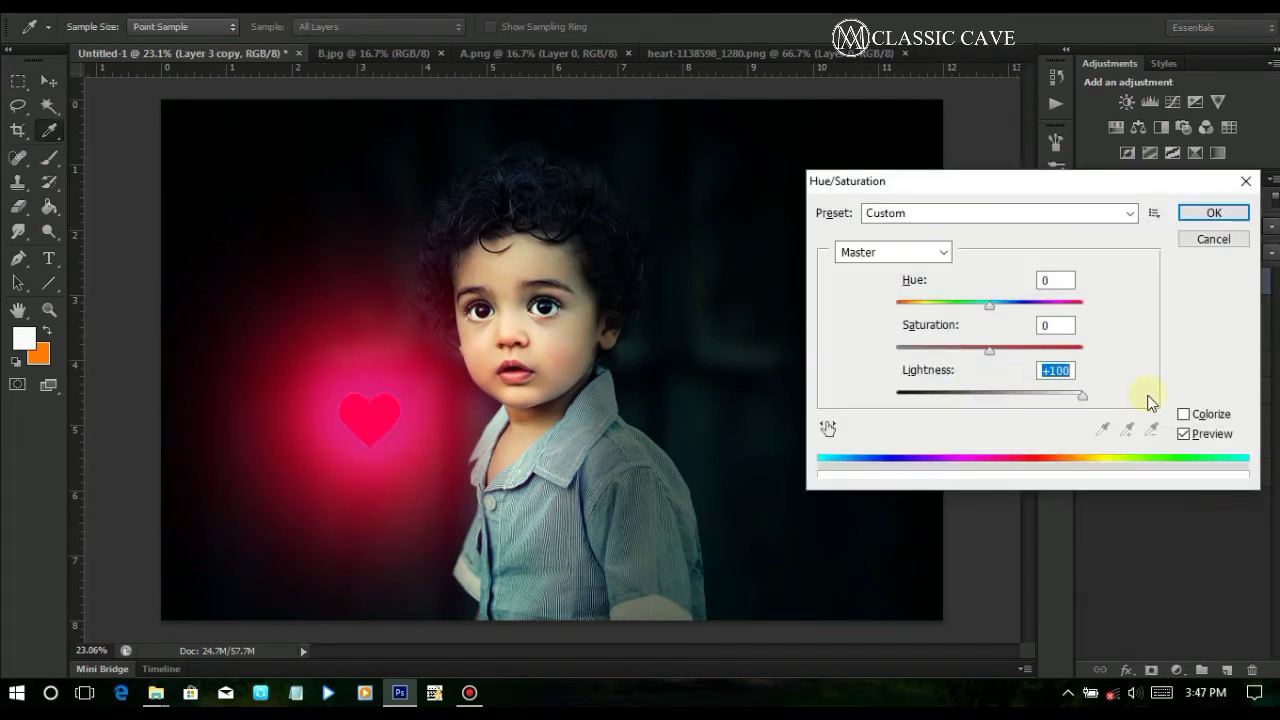
key(Return)
click(443, 497)
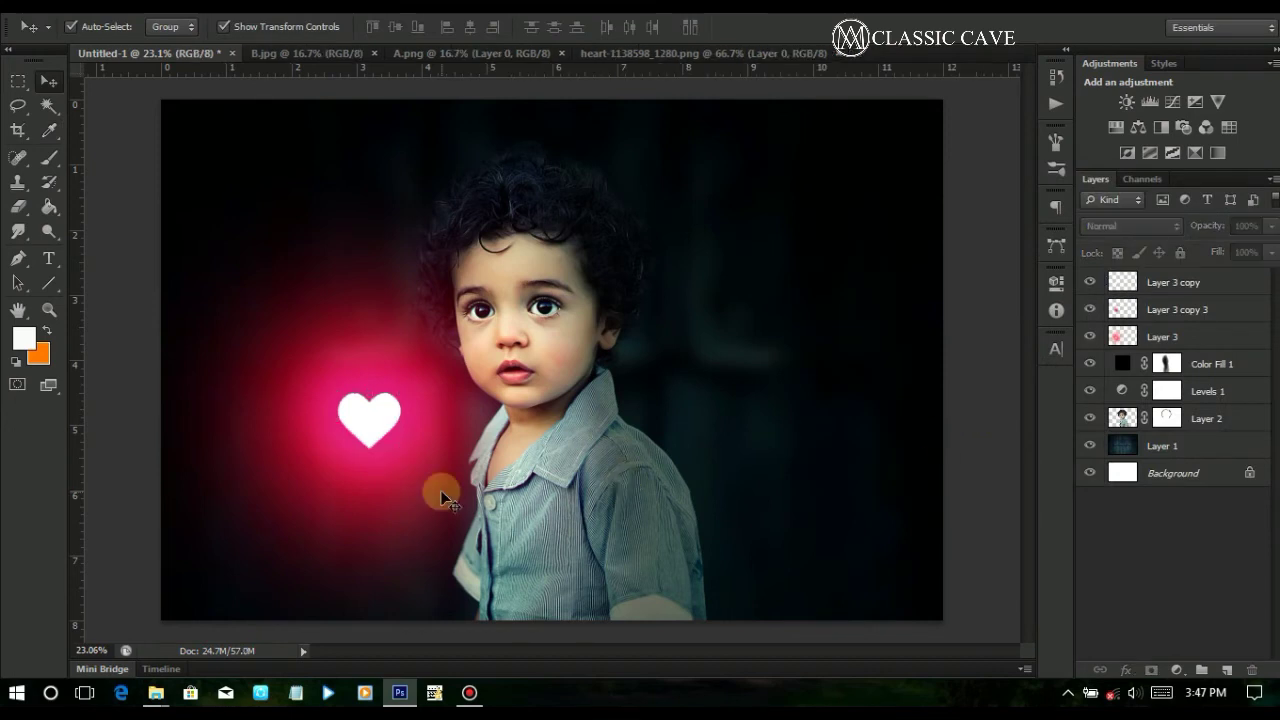
Enlarge the red light layer around the heart proportionally to about 124% so it spreads onto the boy
click(1160, 338)
key(ctrl+t)
drag(652, 132, 752, 104)
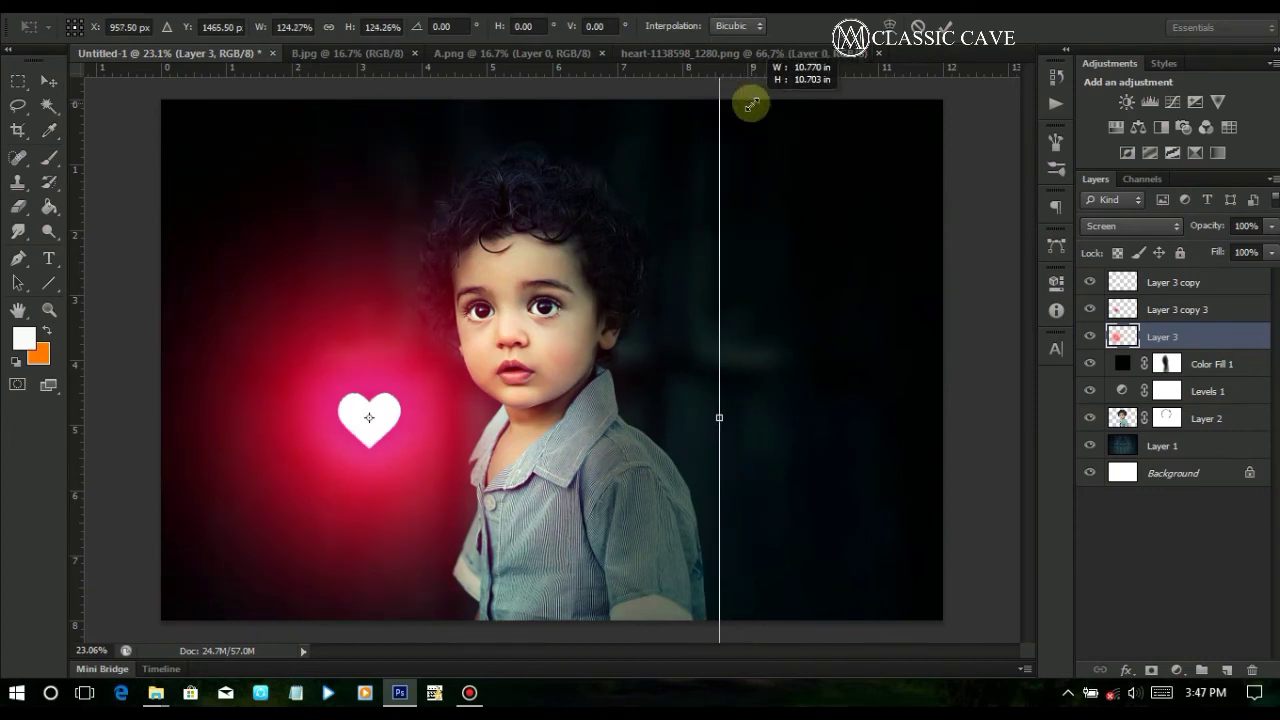
click(944, 28)
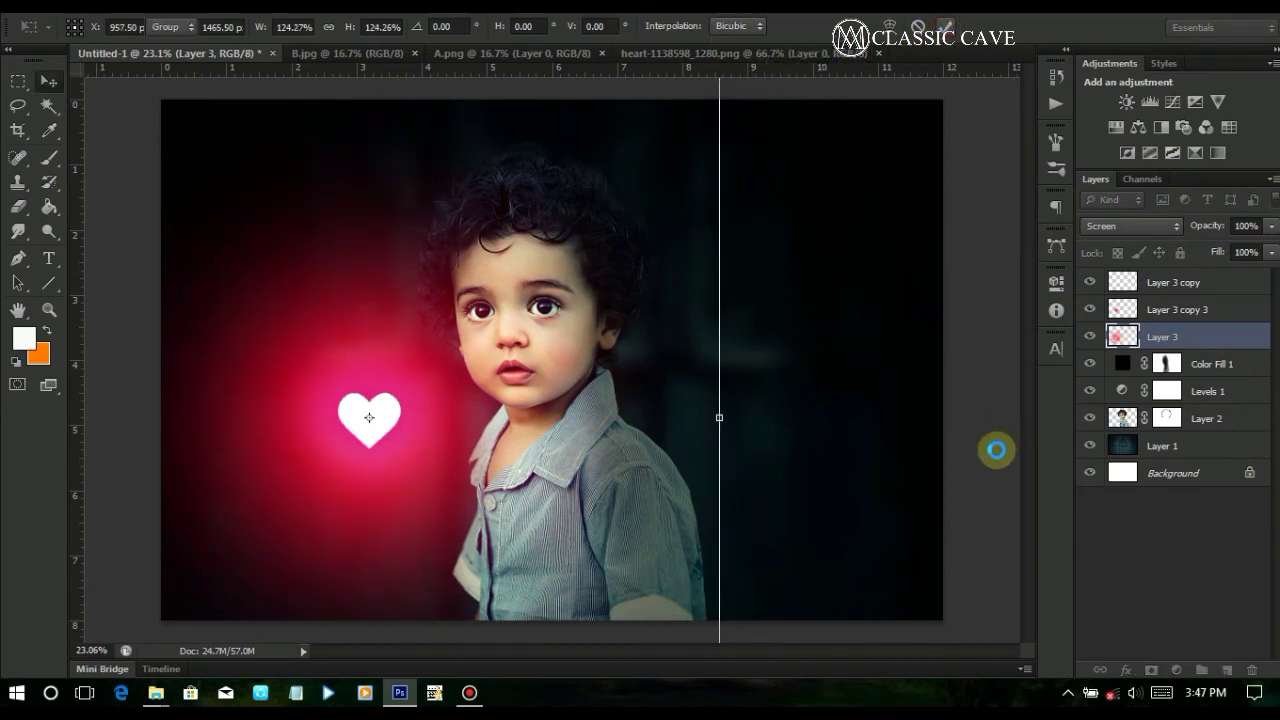
click(670, 473)
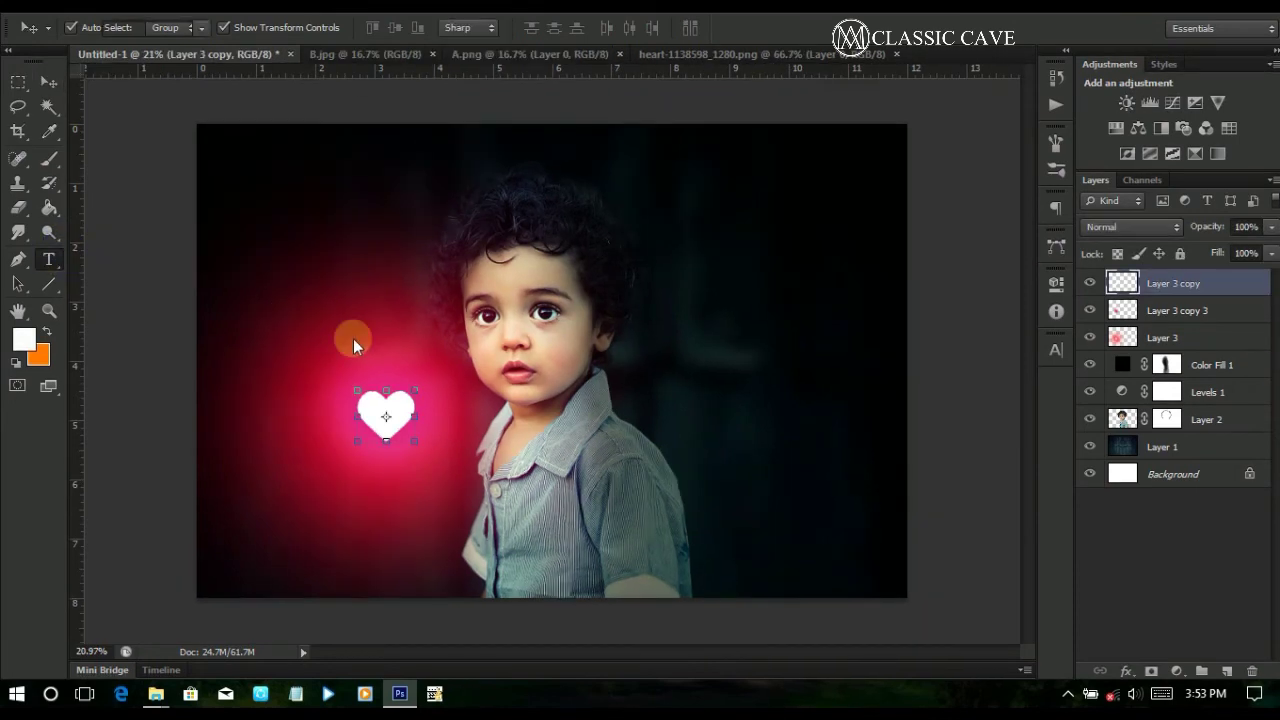
Add the centred white text "Babies Touch the World With Love" on four lines and position it beside the boy in the dark area
key(t)
click(714, 265)
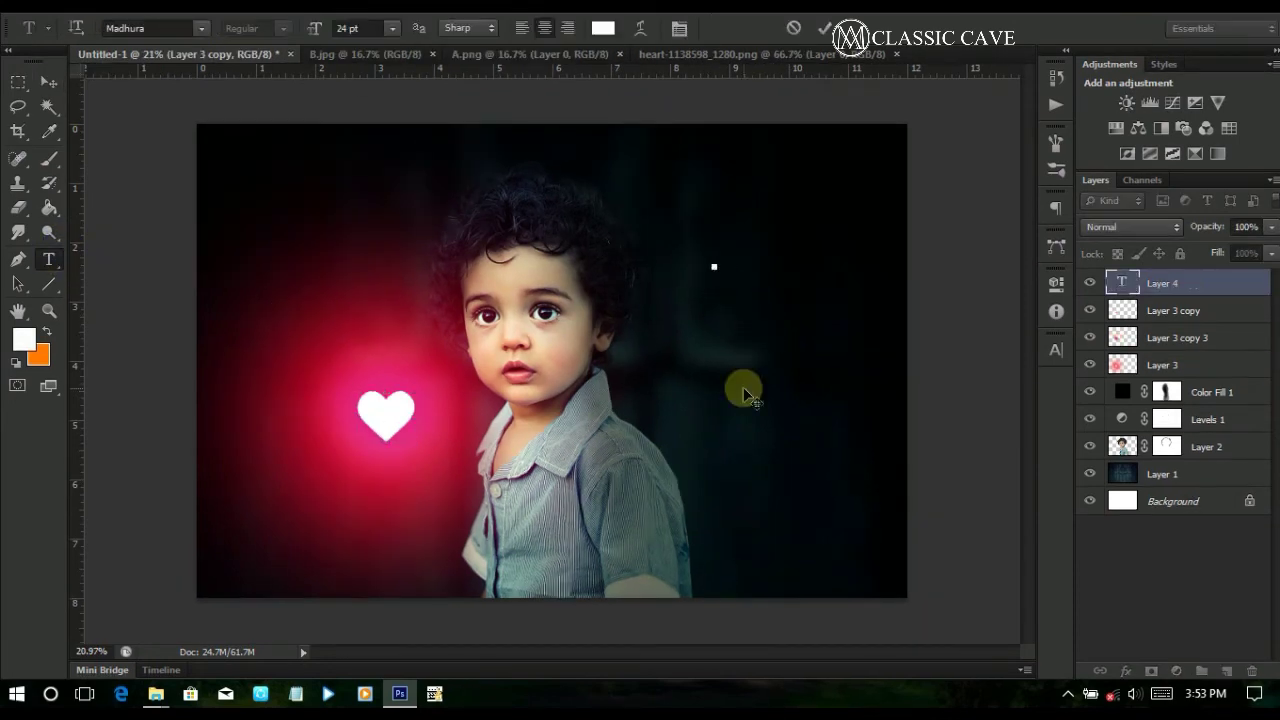
text(Babies Touch the World With Love)
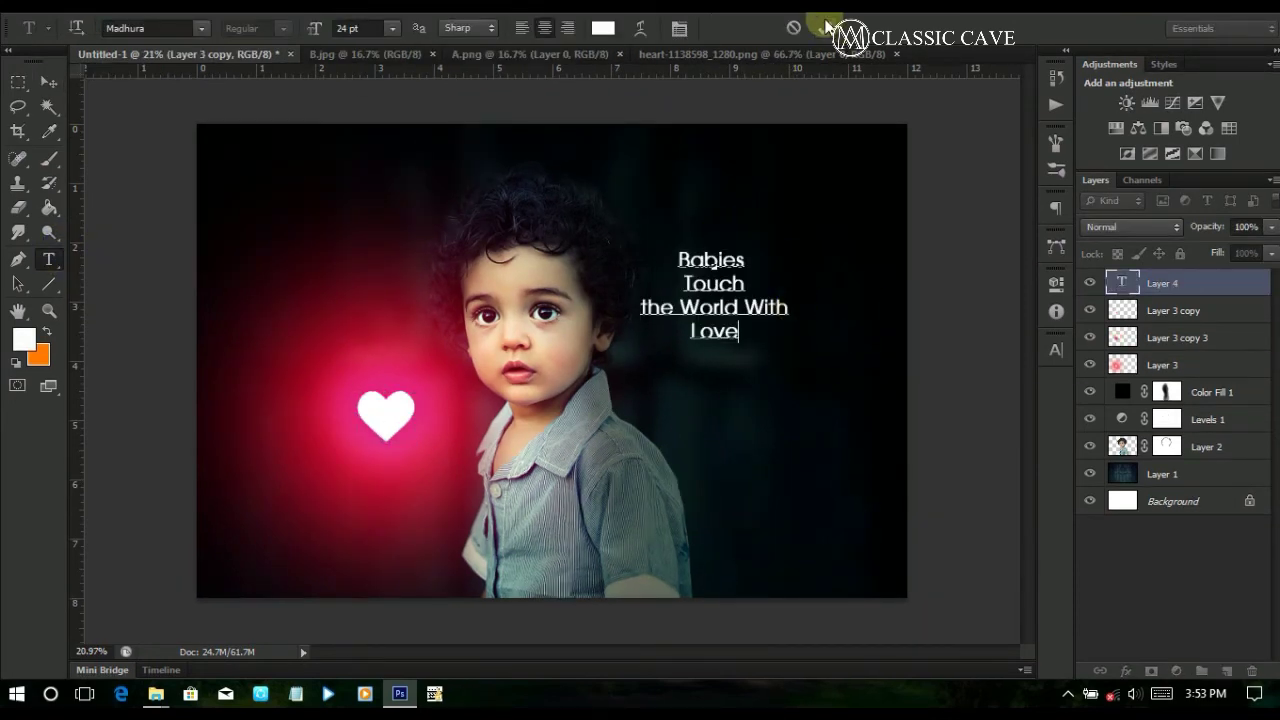
click(48, 81)
drag(714, 300, 755, 352)
Select the whole quote text and format it as All Caps
double_click(1128, 287)
click(1056, 349)
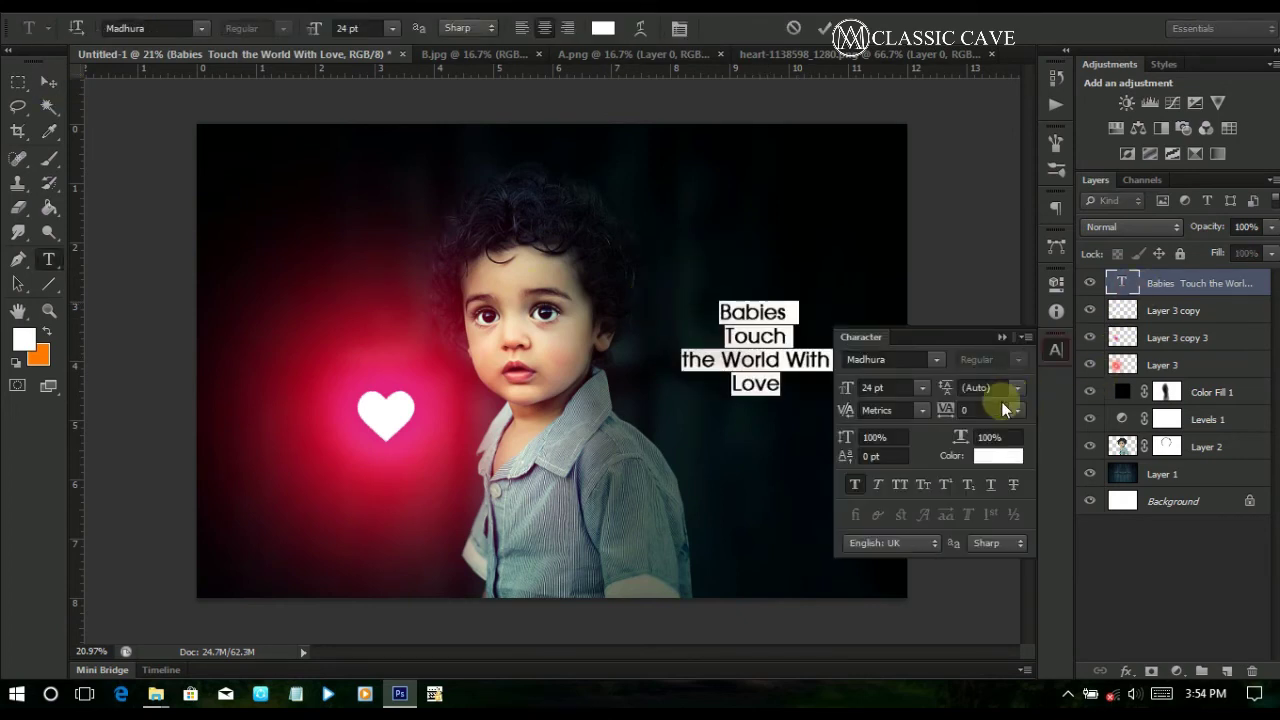
click(901, 486)
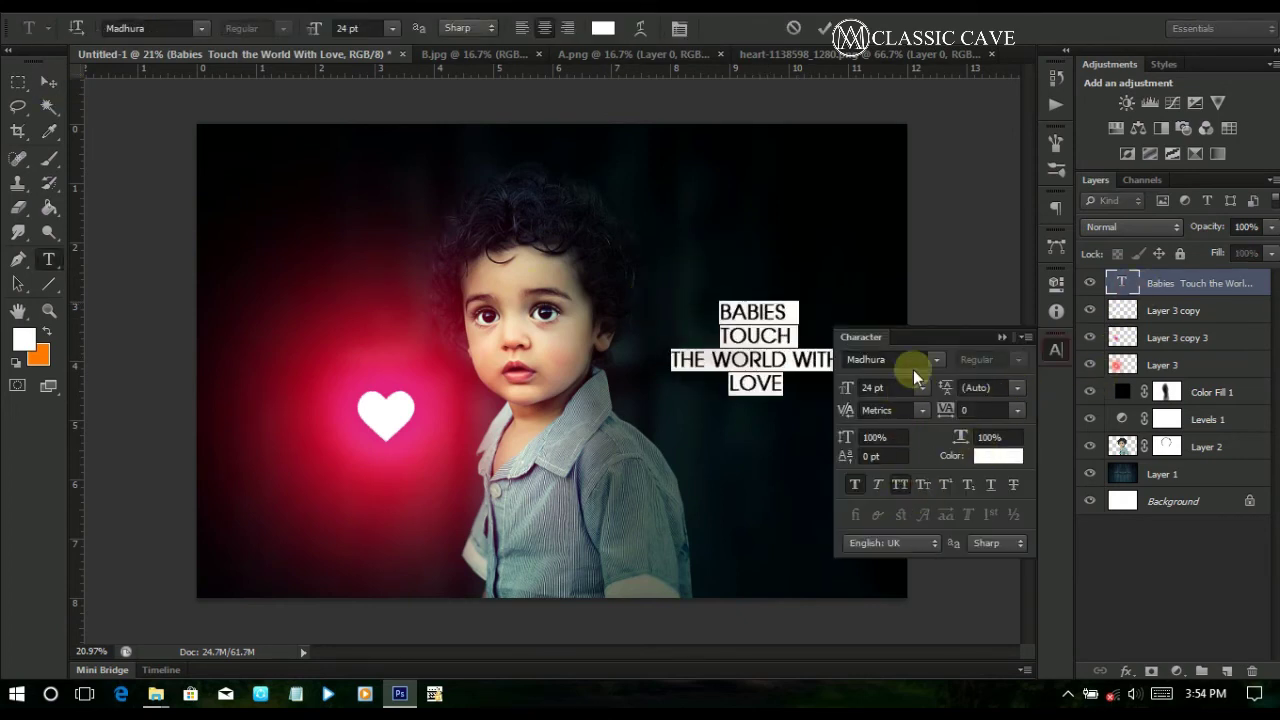
Change the quote's font to Aparajita and keep the text open for editing
click(937, 360)
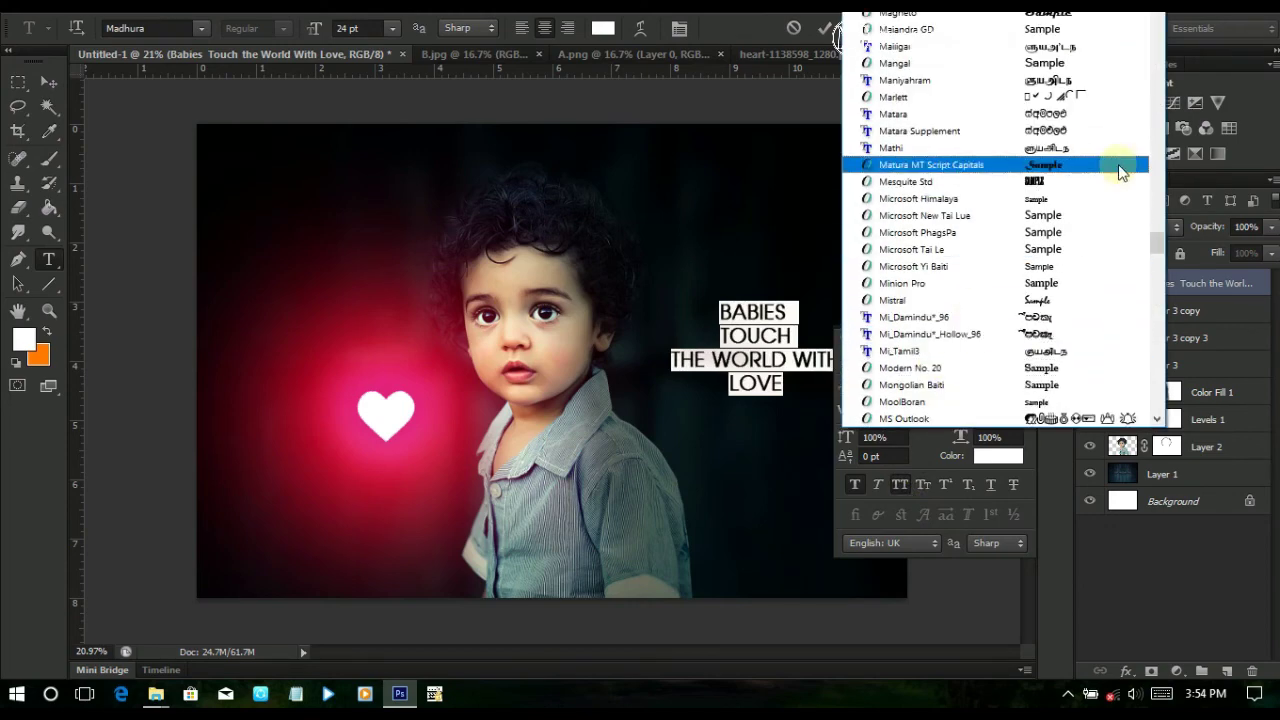
drag(1150, 200, 1150, 20)
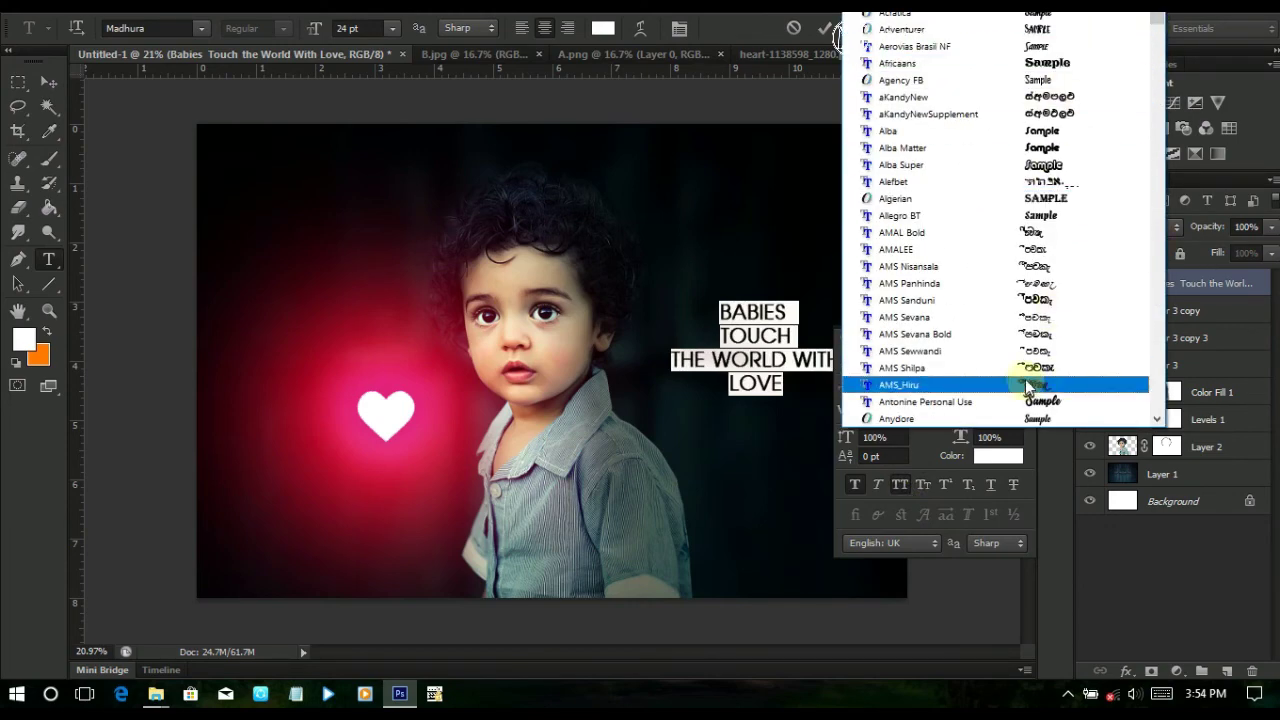
click(977, 266)
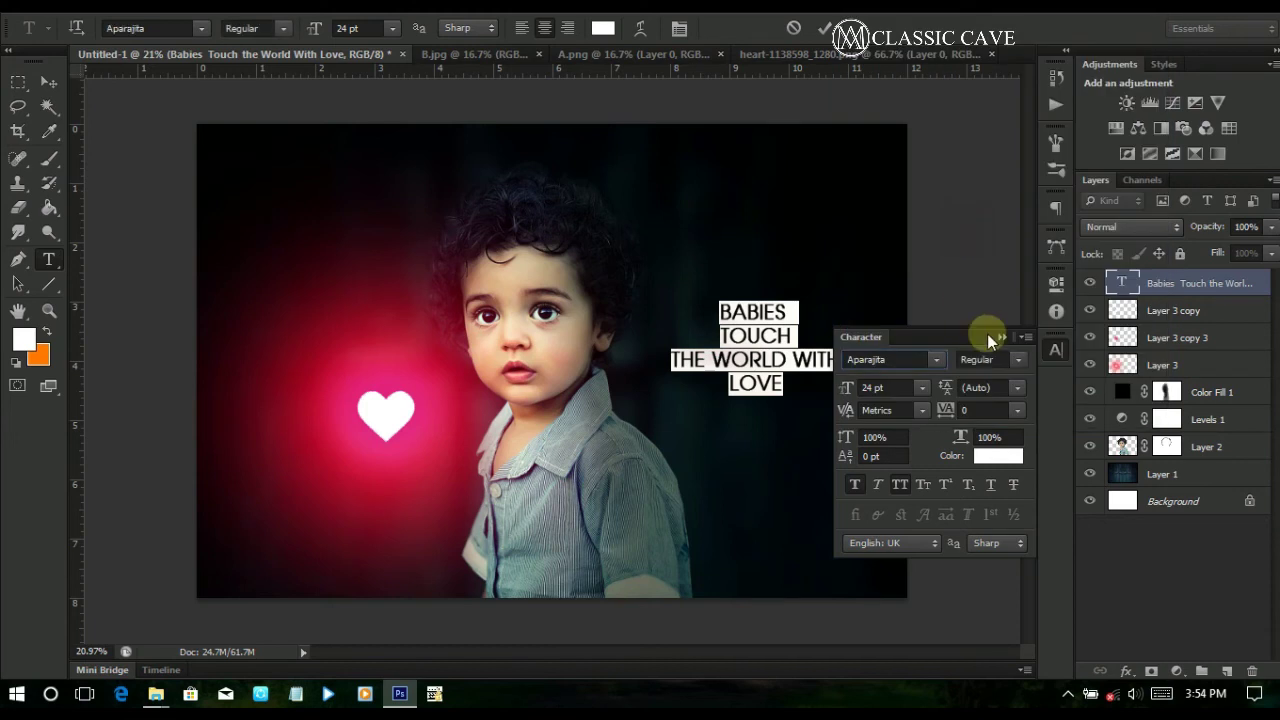
click(790, 313)
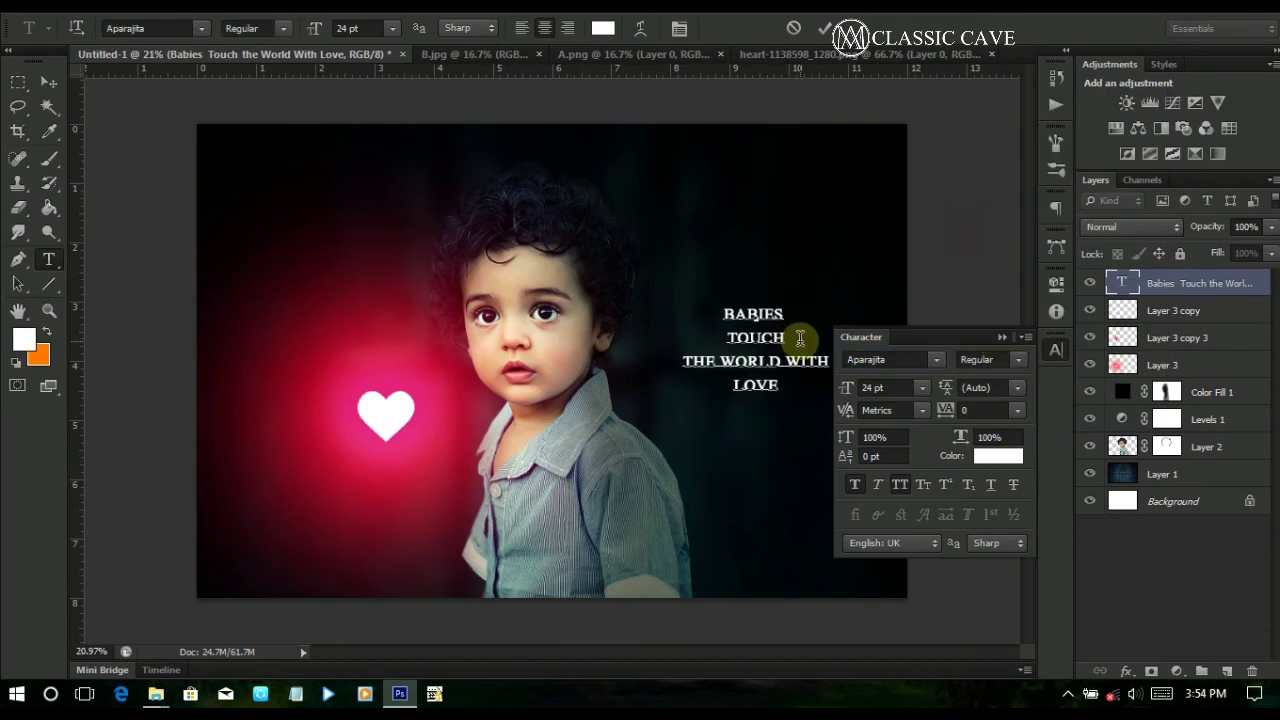
click(1002, 338)
click(784, 347)
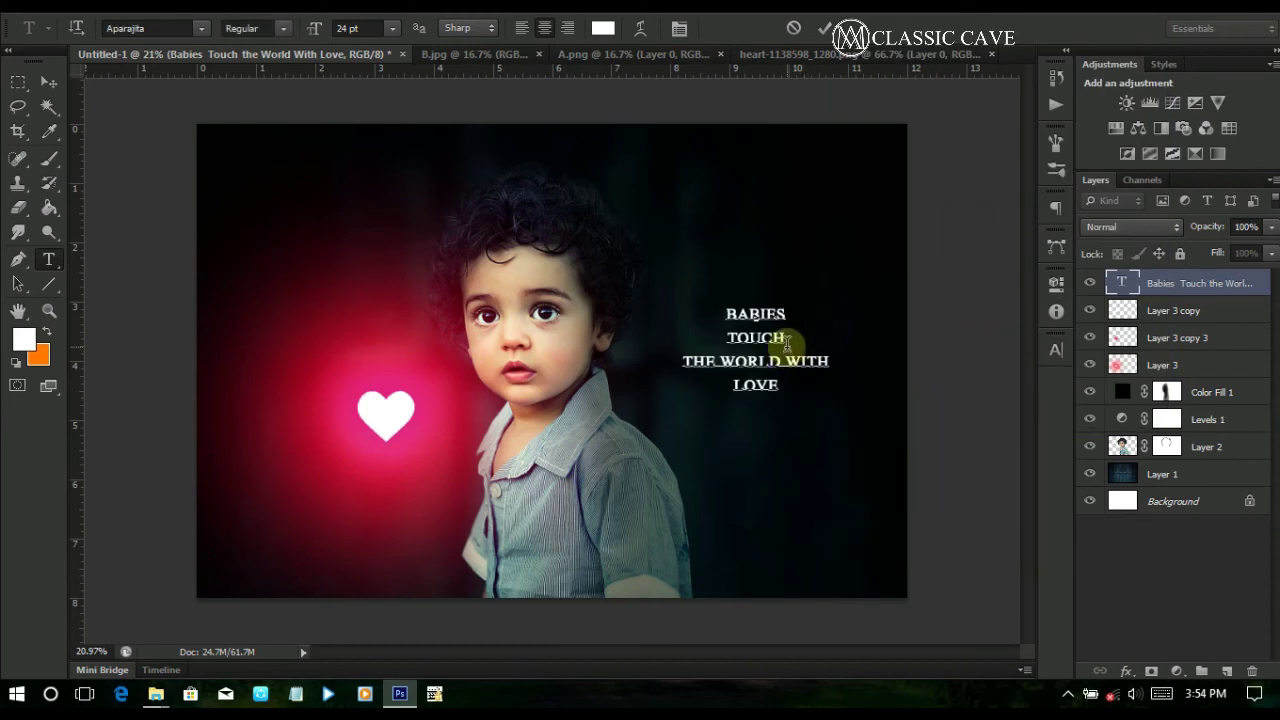
Enlarge the word "TOUCH" in the quote to 31 pt
drag(787, 343, 724, 342)
click(378, 28)
key(Up)
key(Up)
key(Up)
key(Up)
key(Up)
key(Up)
key(Up)
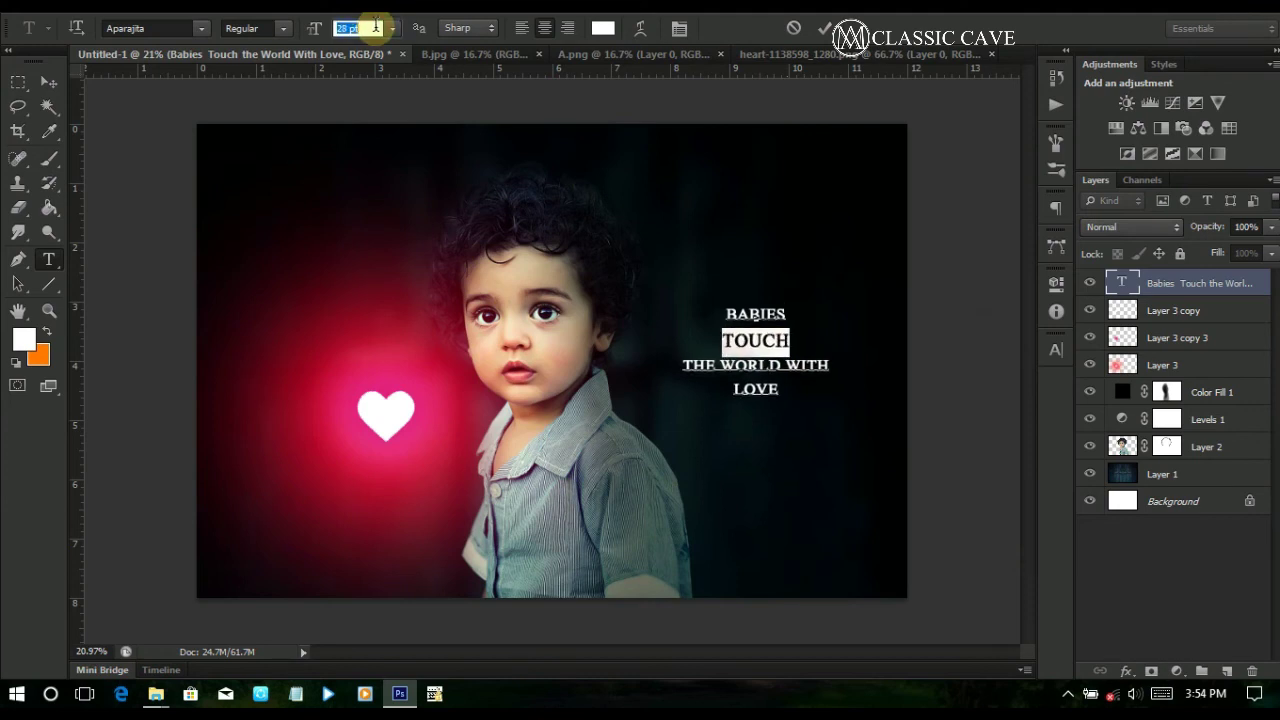
Enlarge the word "LOVE" in the quote to 31 pt and commit the text edit
drag(725, 392, 814, 423)
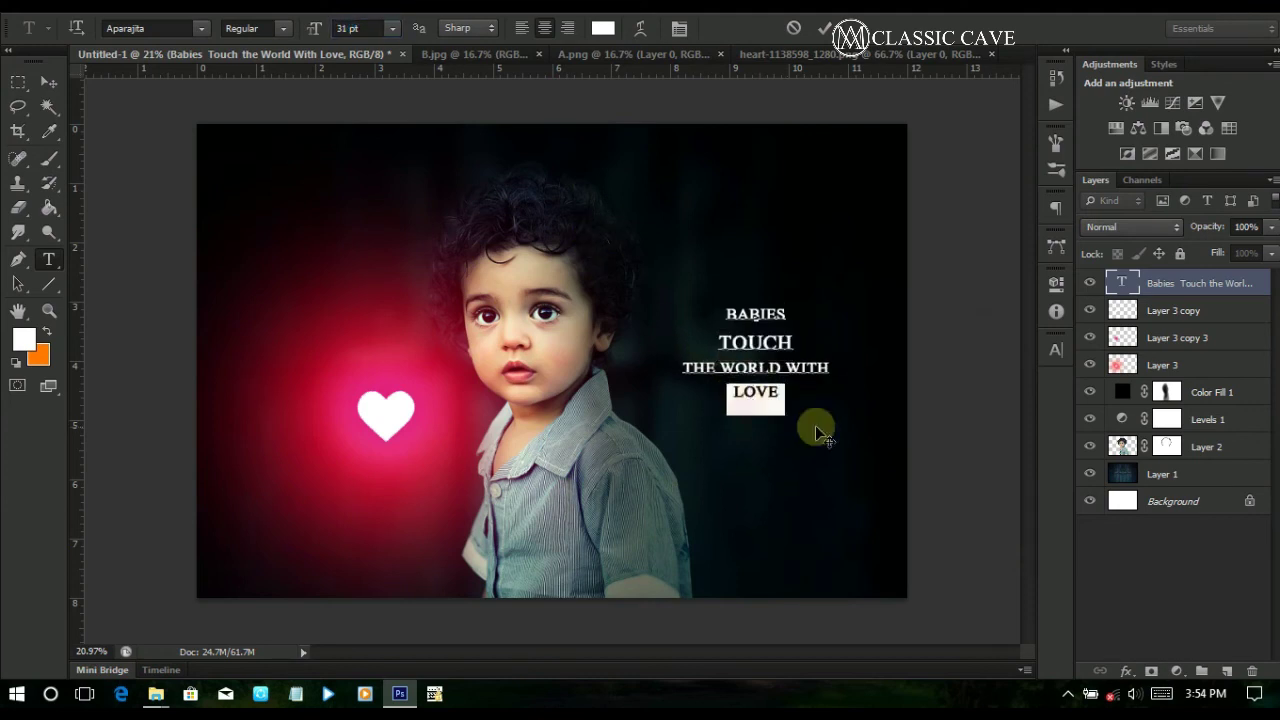
key(ctrl+Return)
key(v)
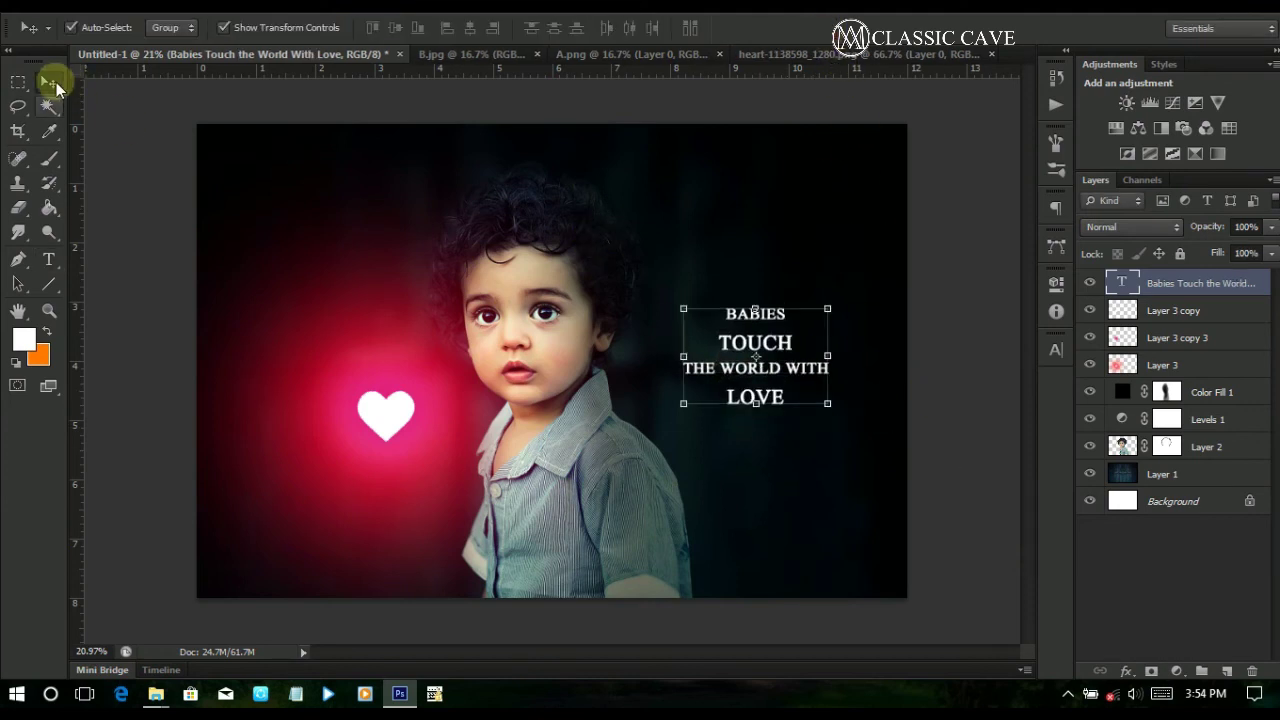
Move the quote slightly to the right and down within the dark area beside the boy
drag(758, 376, 779, 385)
click(927, 461)
click(775, 405)
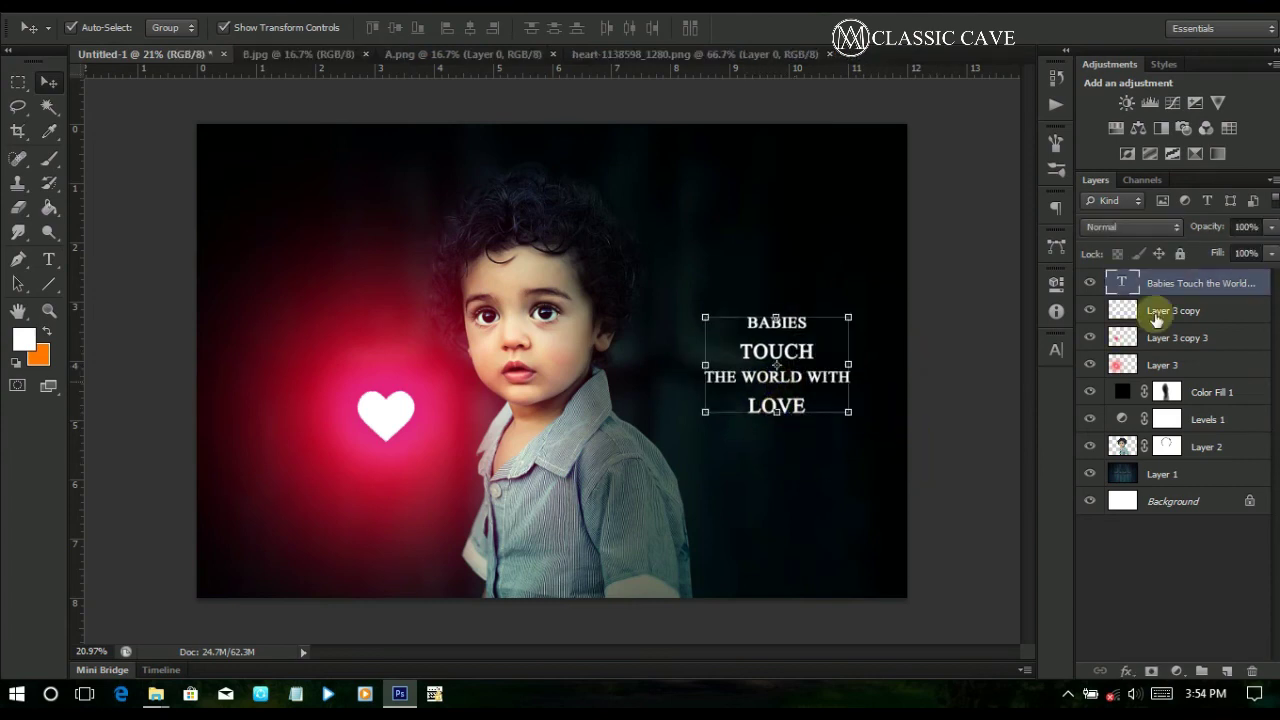
Recolour the word "LOVE" with the pinkish red #ff084c sampled from the glow around the heart, commit the text and deselect the layer
double_click(1122, 283)
double_click(795, 406)
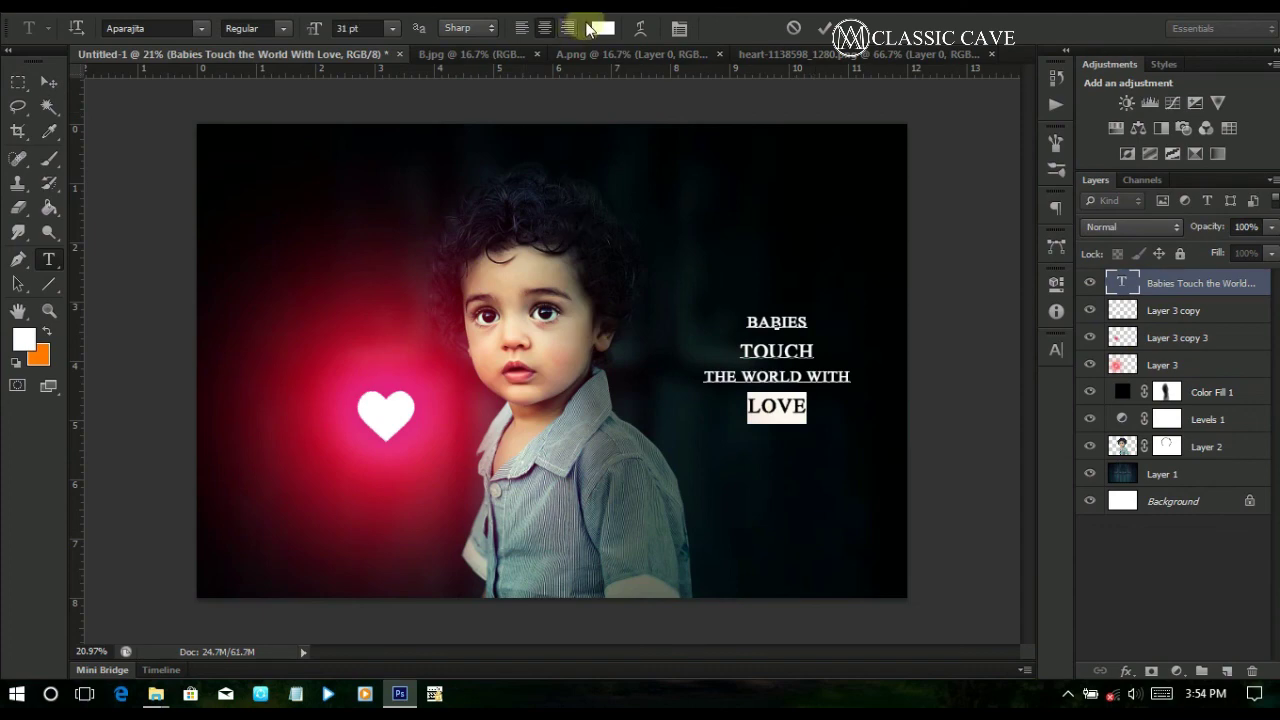
click(603, 28)
click(330, 384)
click(329, 397)
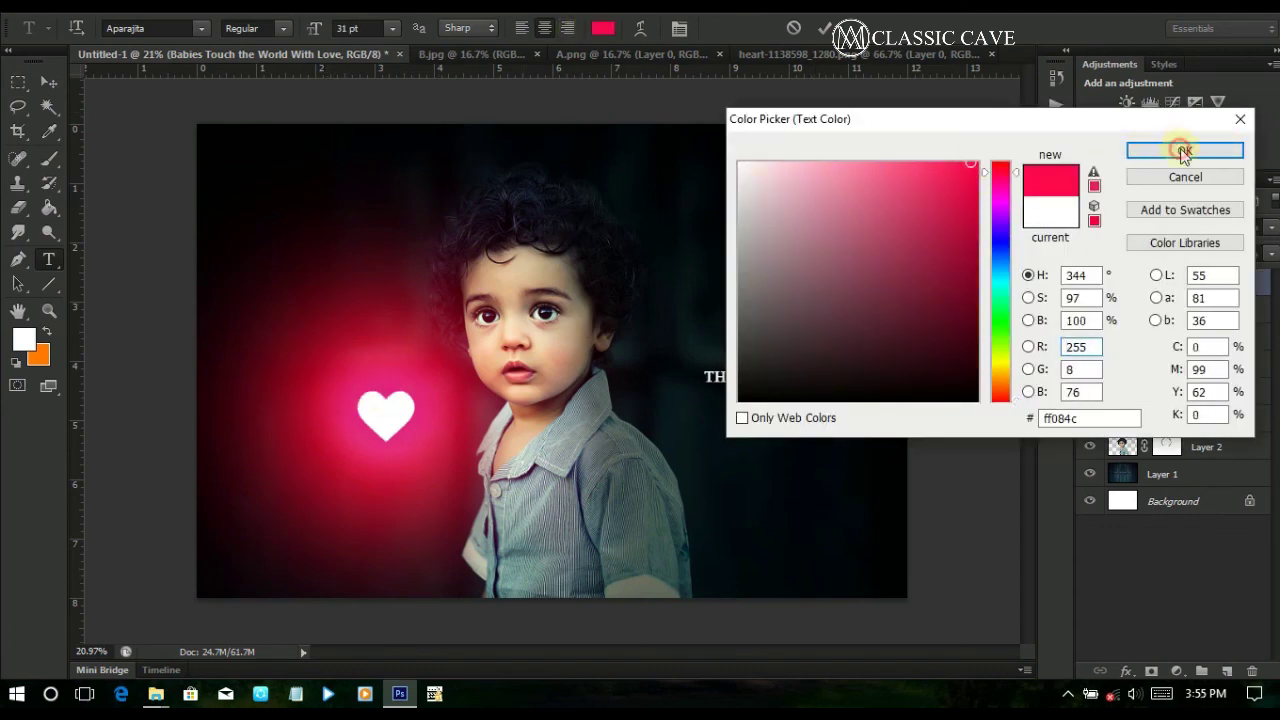
click(1184, 150)
click(880, 380)
key(v)
click(970, 462)
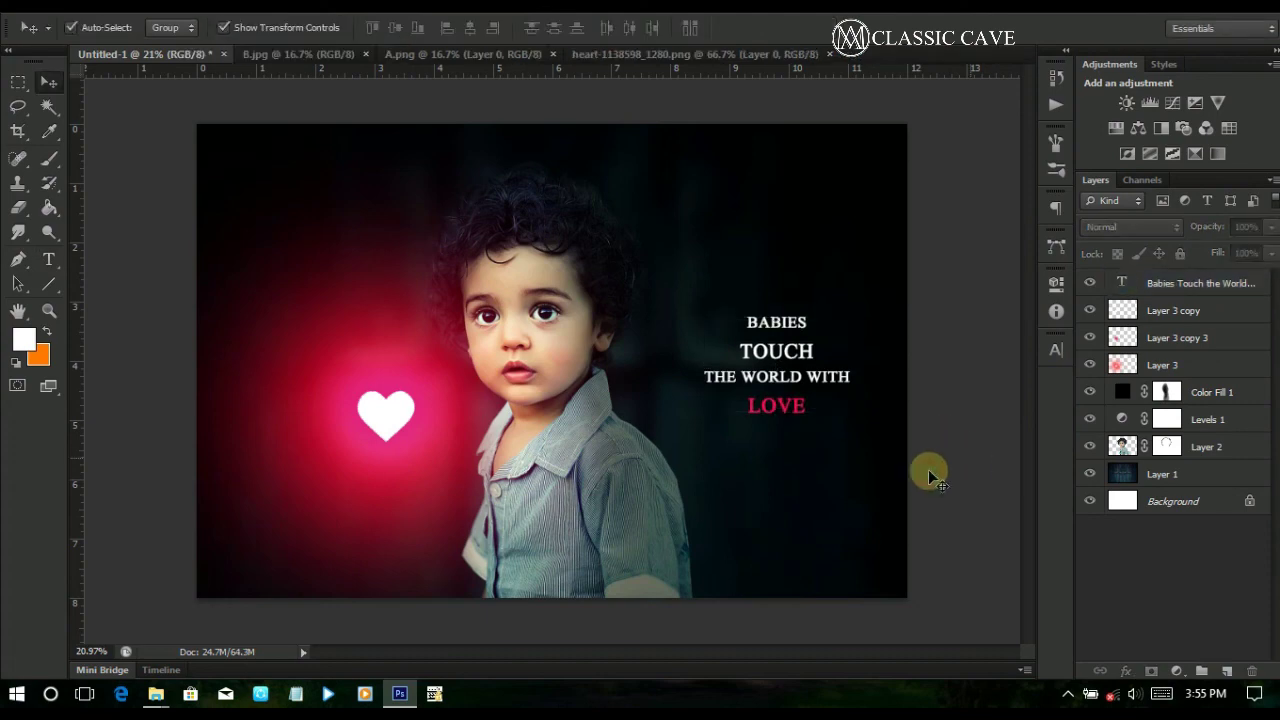